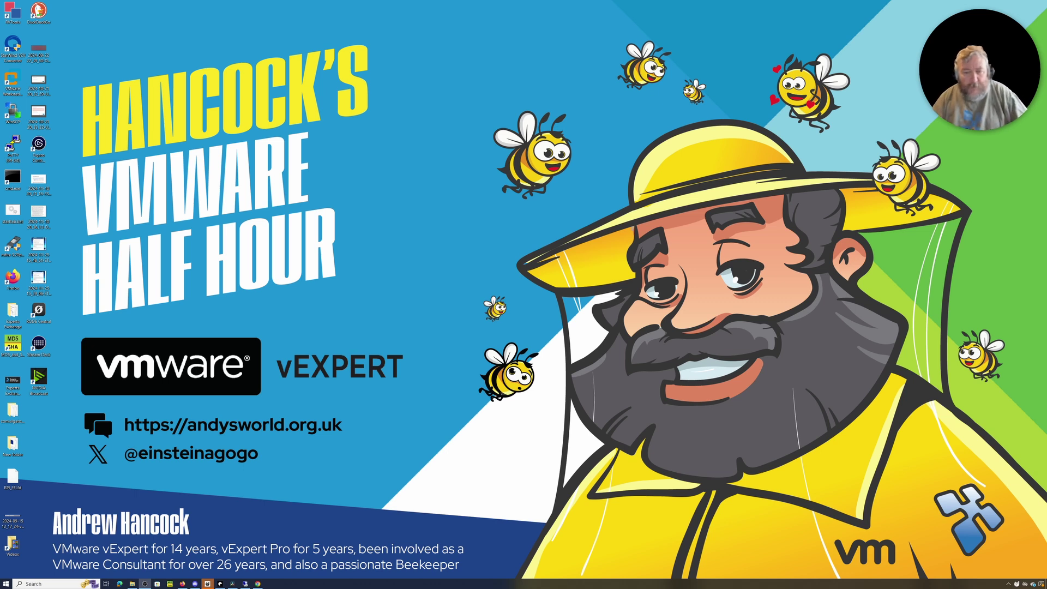
Bring Chrome forward on the 'HOW TO: Series - VMware Workstation Pro 17.6' YouTube playlist
click(258, 583)
Dismiss the playlist menu and switch to VMware Workstation showing the powered-off Ubuntu VM
click(314, 491)
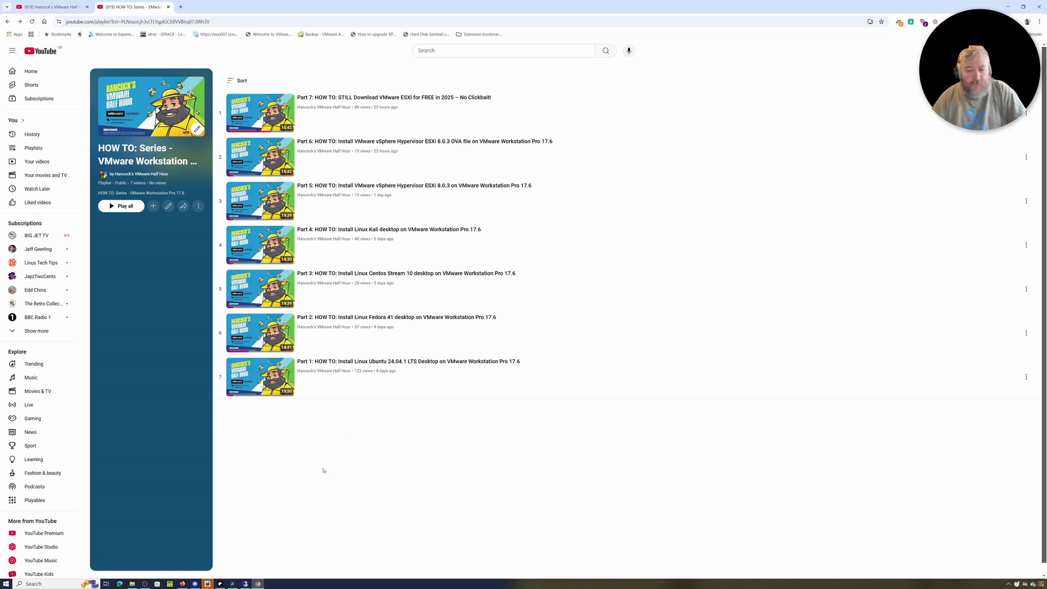
click(246, 584)
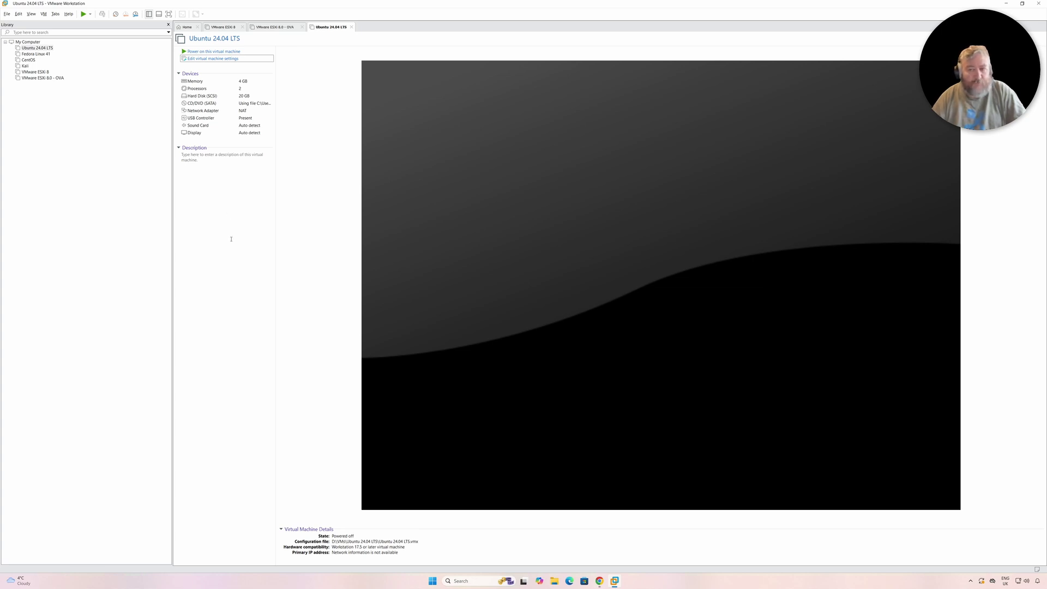
Tick Virtualize Intel VT-x/EPT or AMD-V/RVI in the Ubuntu VM's Processors settings and save
click(219, 59)
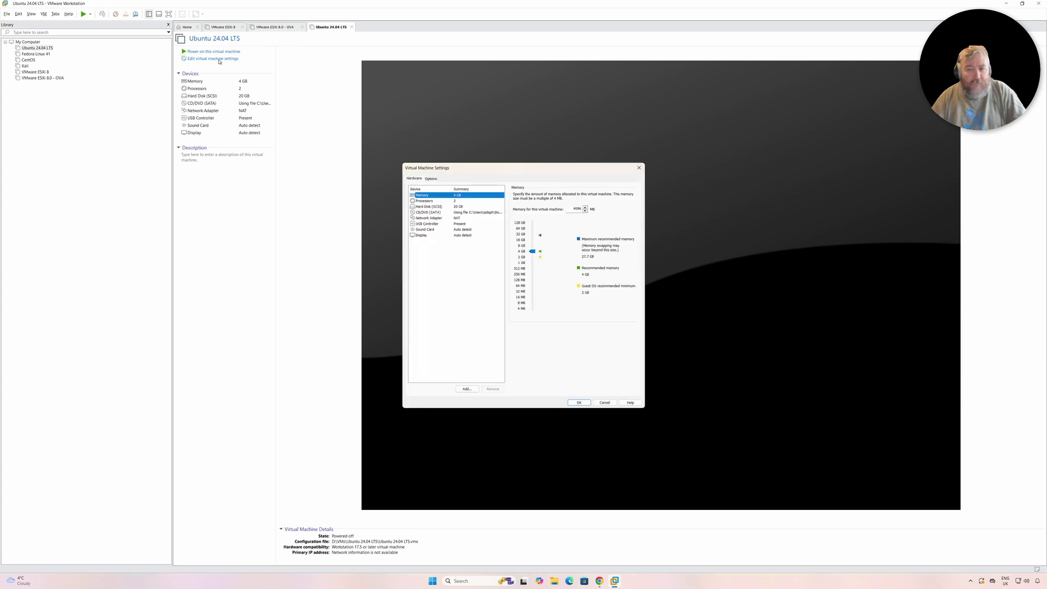
drag(442, 171, 287, 168)
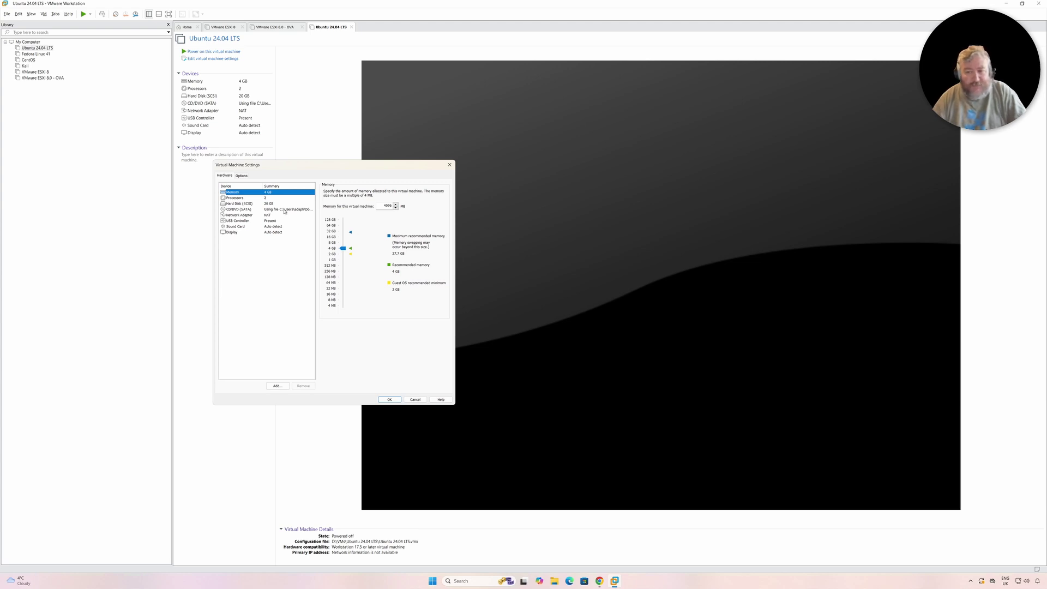
click(246, 198)
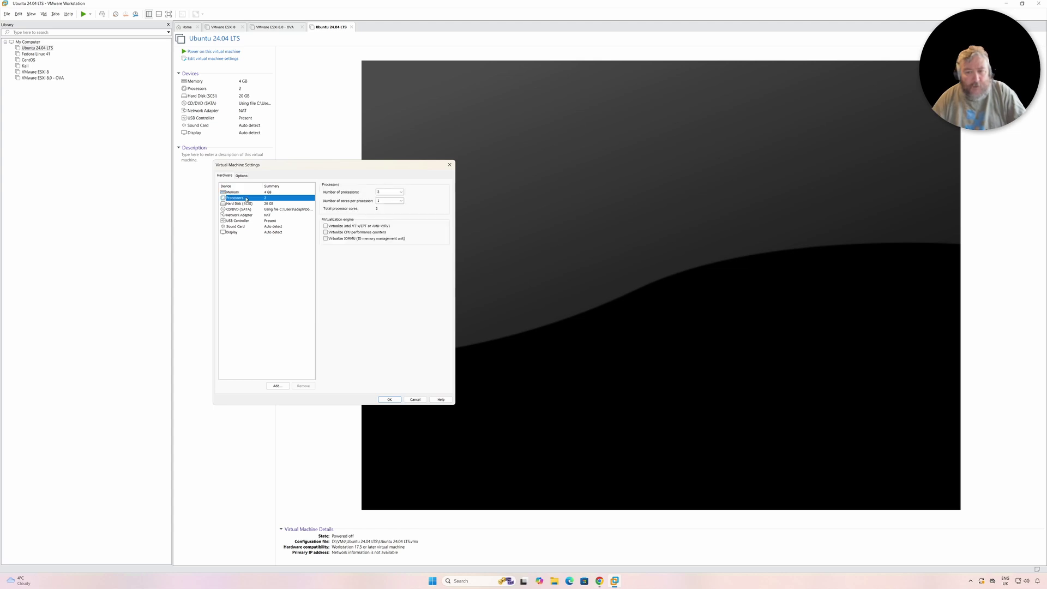
click(332, 226)
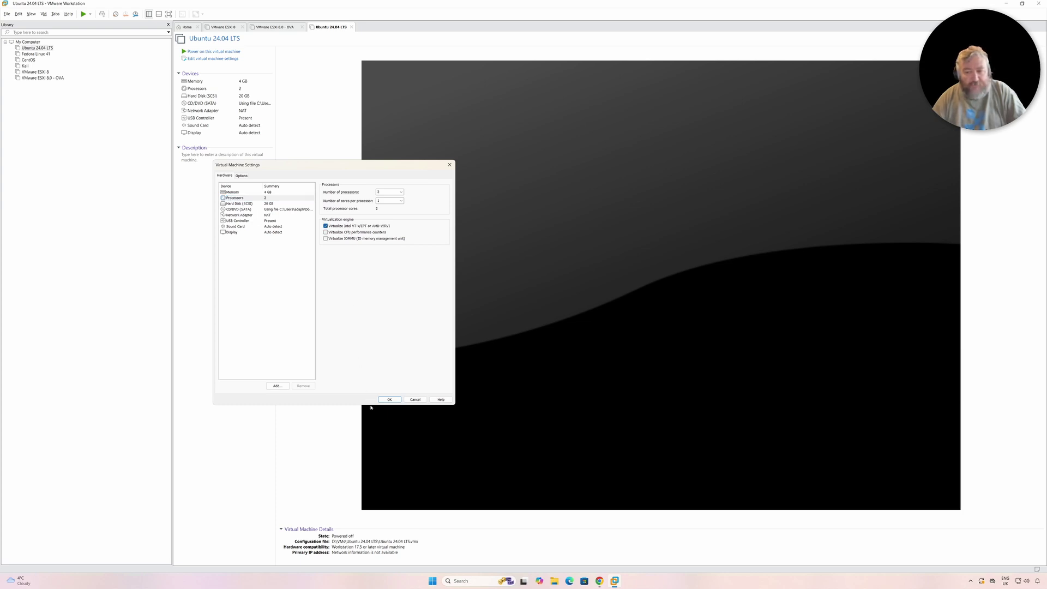
click(390, 400)
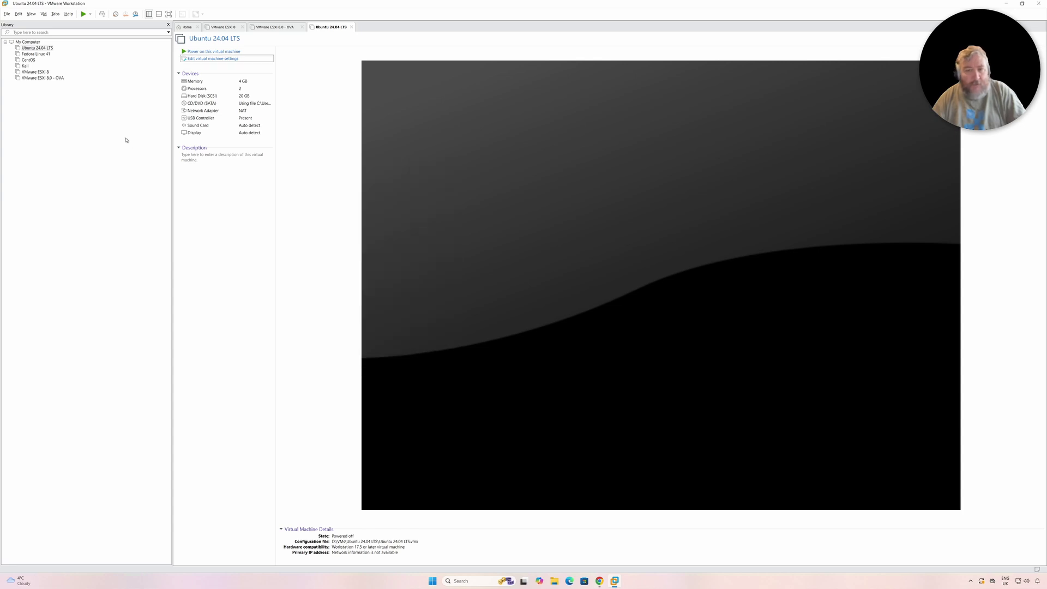
click(213, 52)
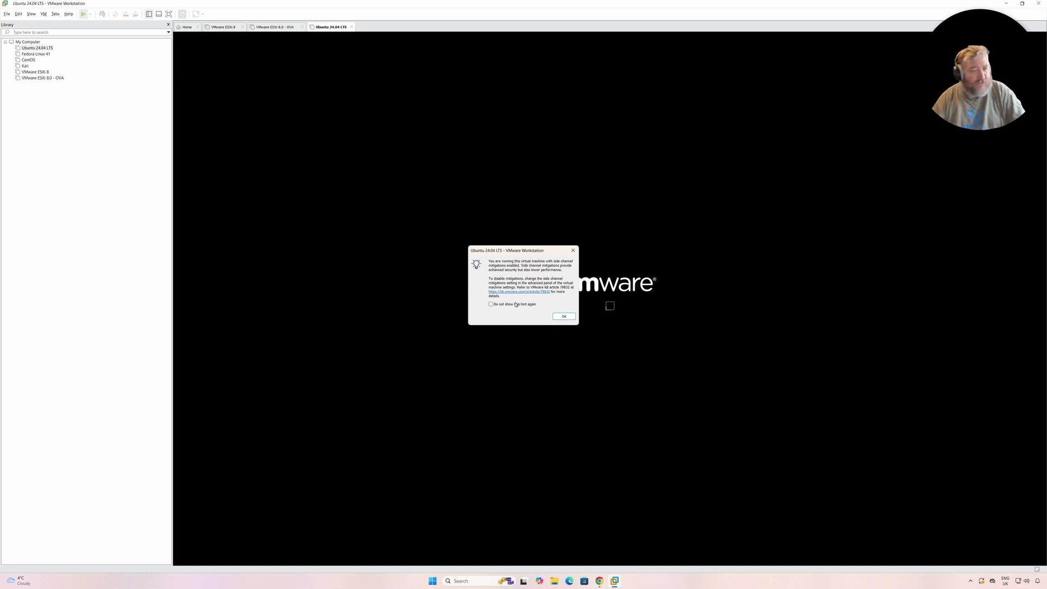
click(563, 317)
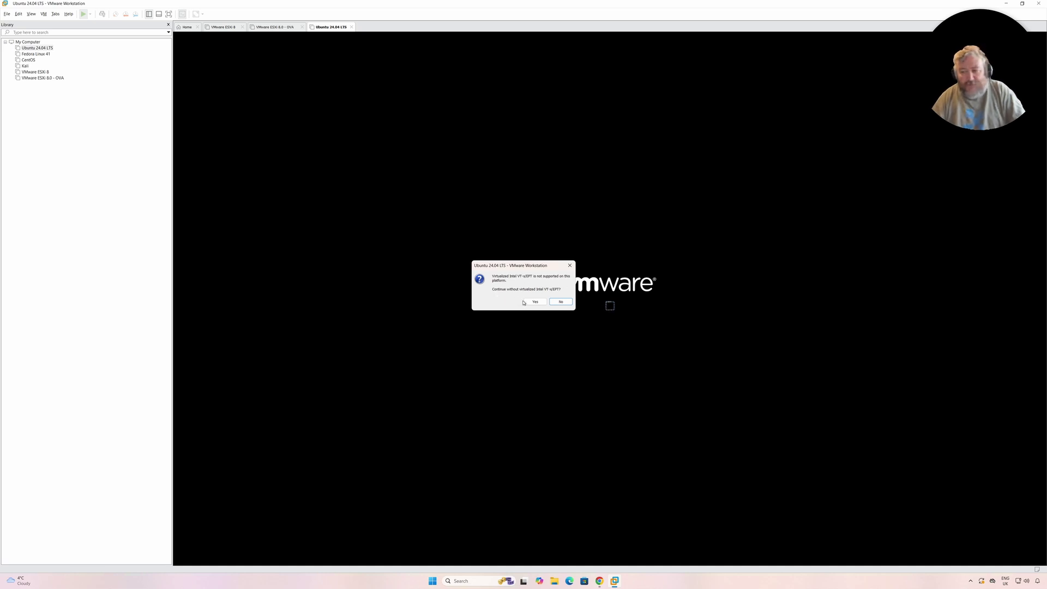
click(561, 302)
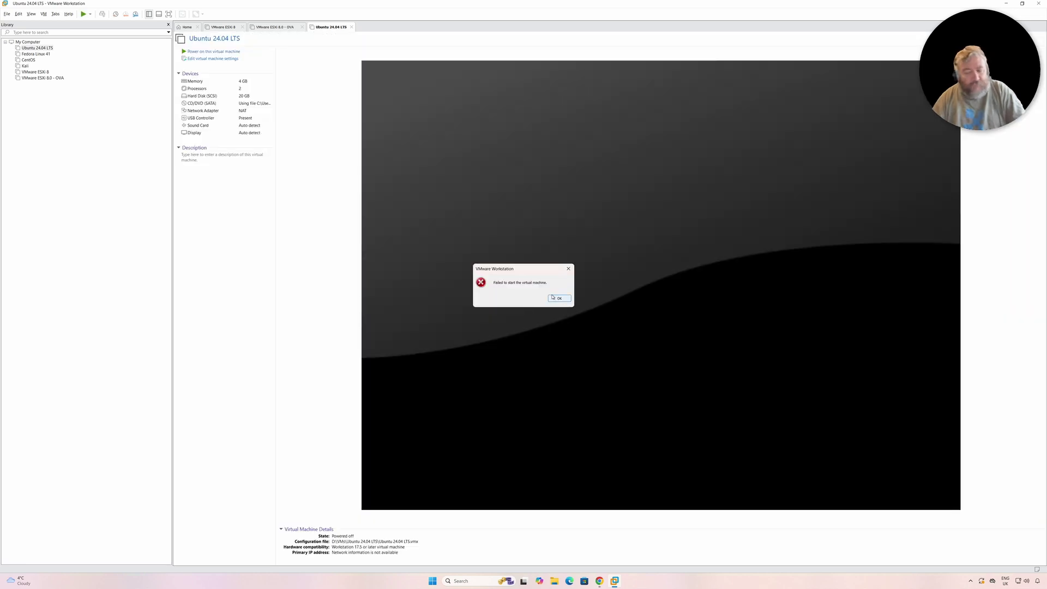
click(554, 298)
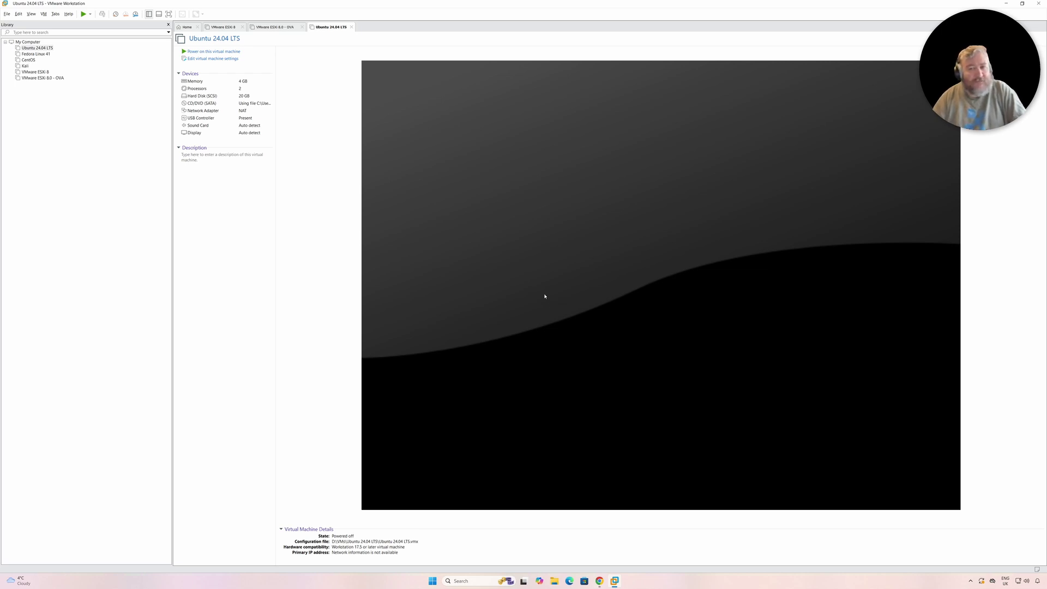
Open Windows Terminal from the cmd icon with a new Ubuntu tab
click(1005, 5)
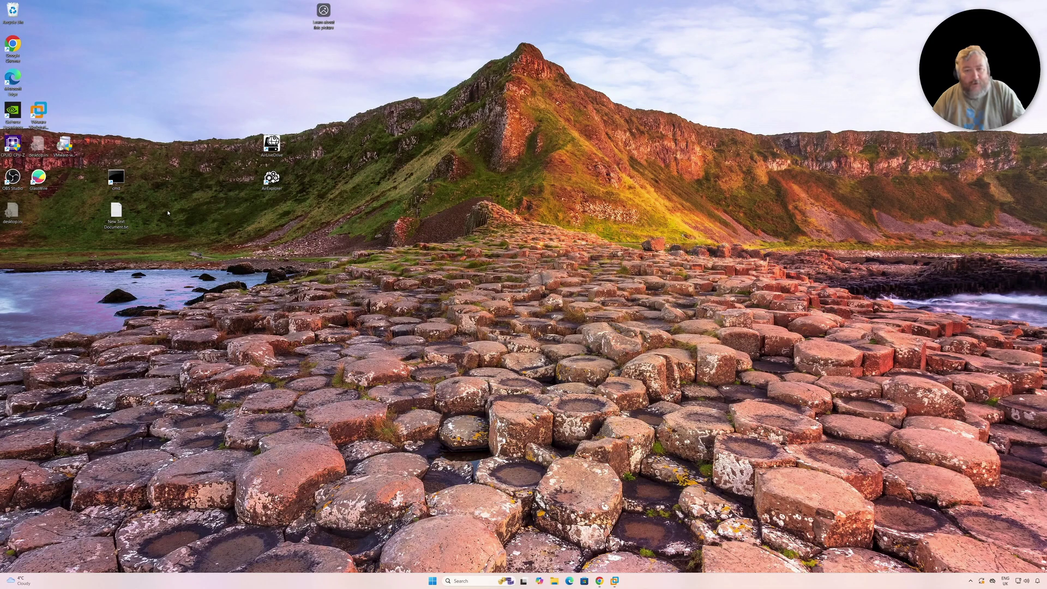
double_click(116, 178)
click(164, 71)
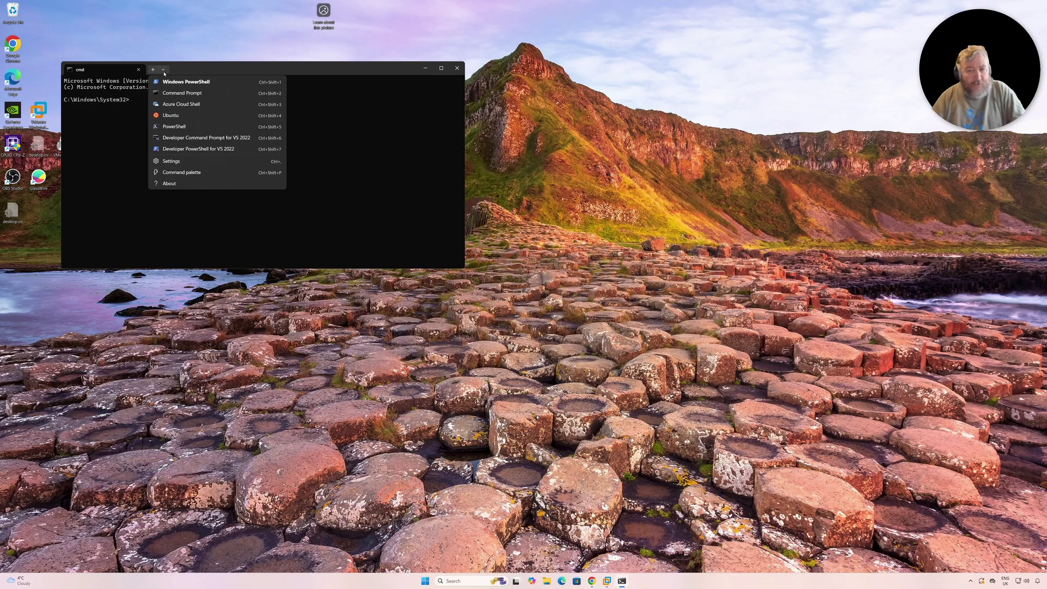
click(169, 115)
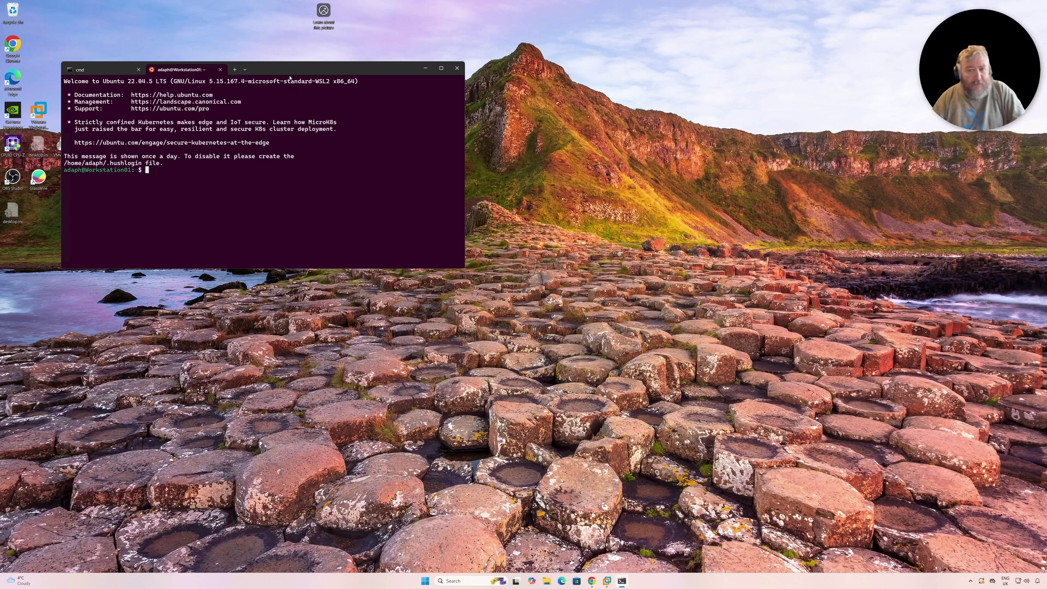
Exit the Ubuntu shell with 'exit' and close Windows Terminal
drag(290, 75, 507, 75)
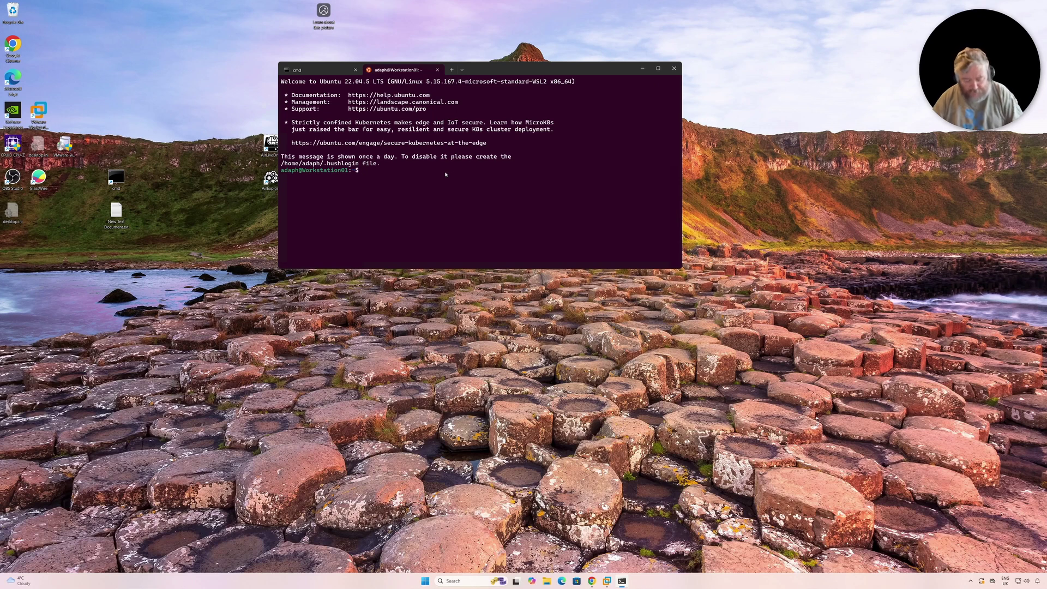
text(exit)
key(Return)
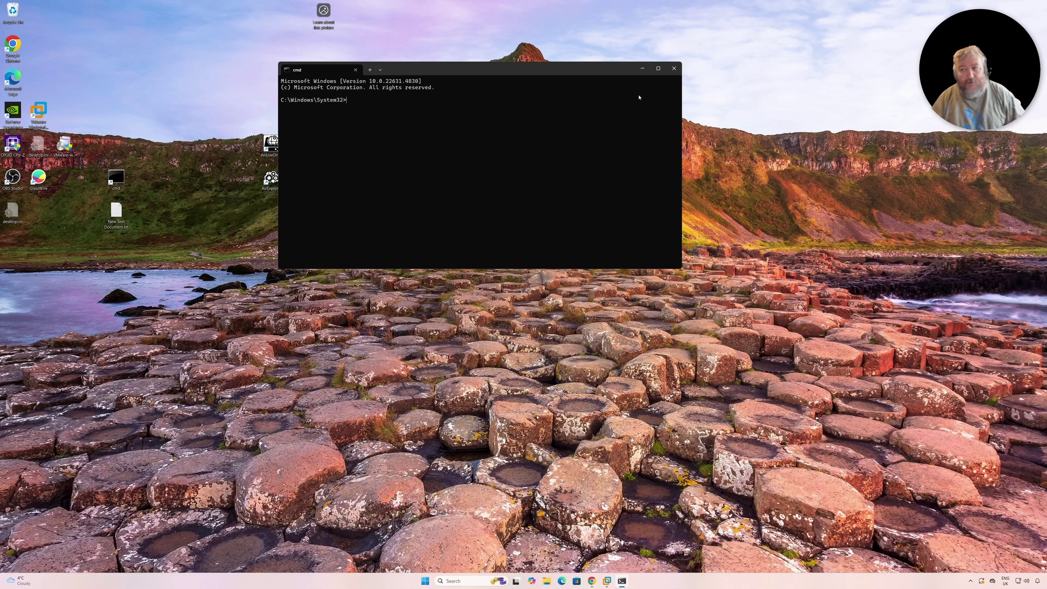
click(674, 68)
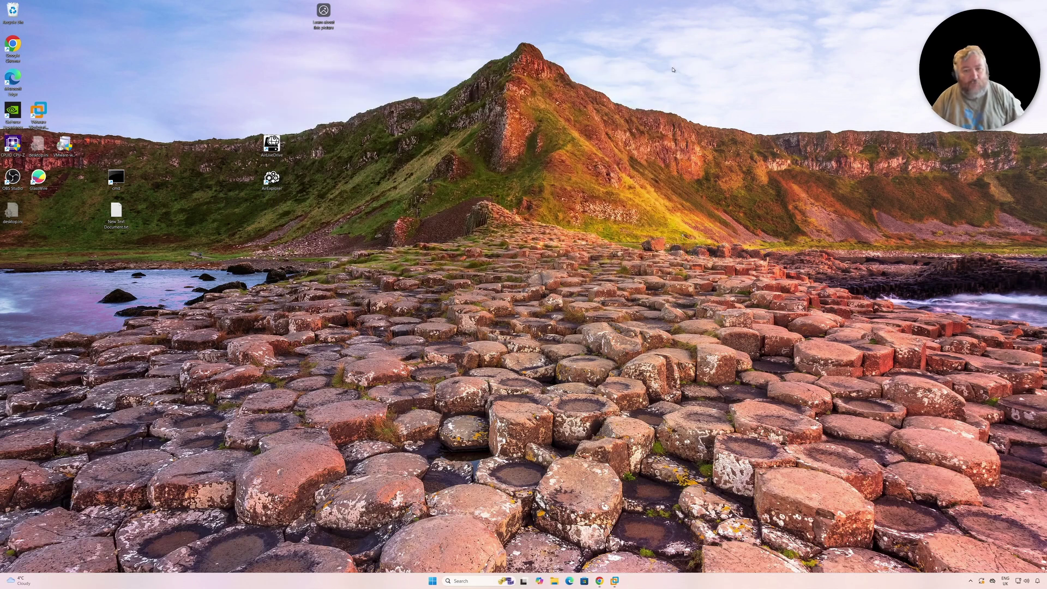
Launch Command Prompt as administrator, approving the UAC prompt
right_click(119, 181)
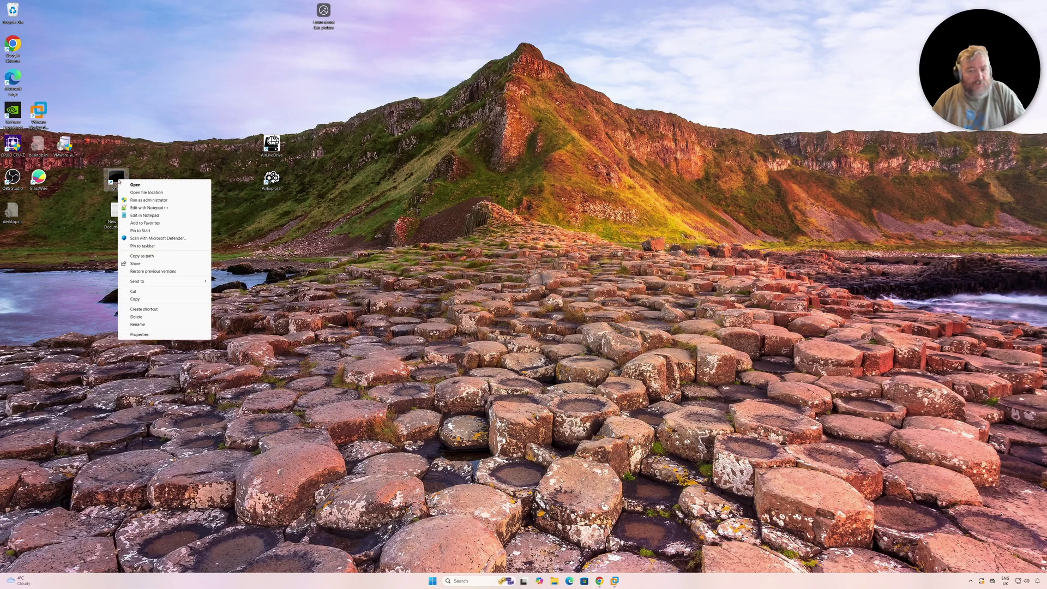
click(148, 200)
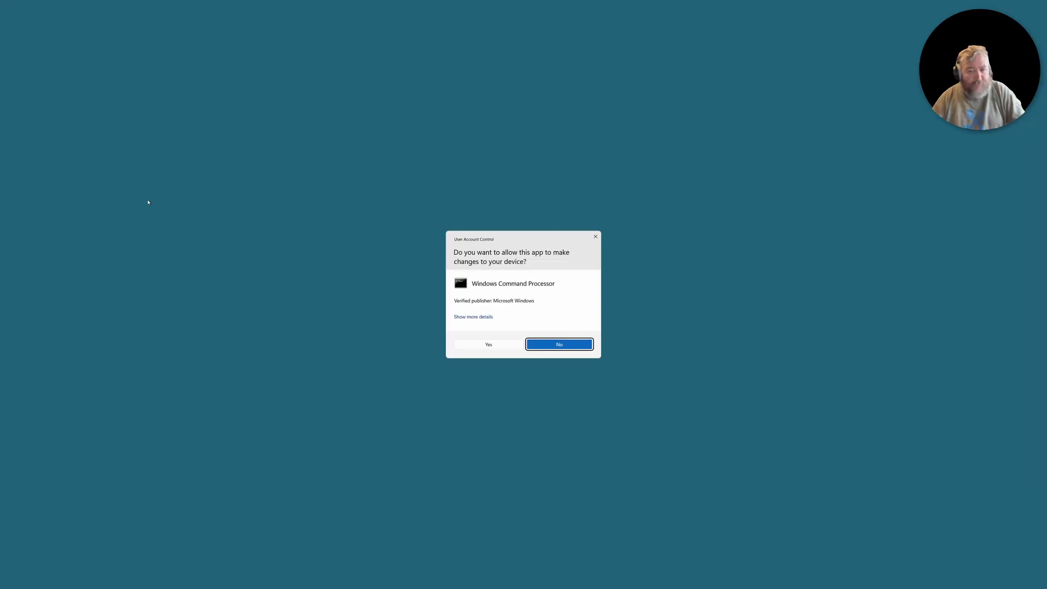
click(488, 345)
drag(276, 126, 298, 152)
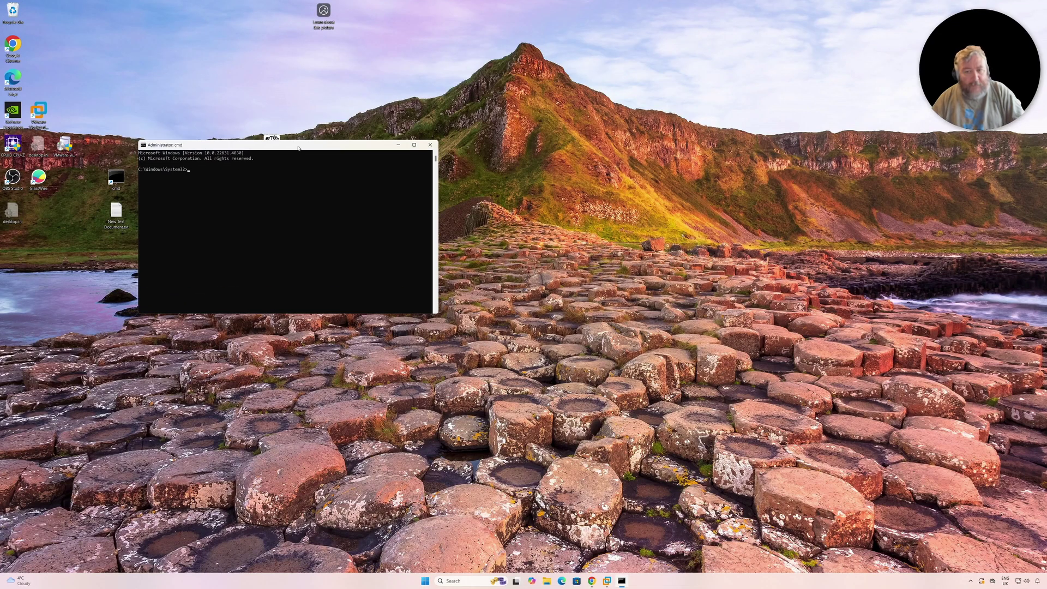
Run 'bcdedit /set hypervisorlaunchtype off', replacing a wrongly pasted URL first
right_click(190, 221)
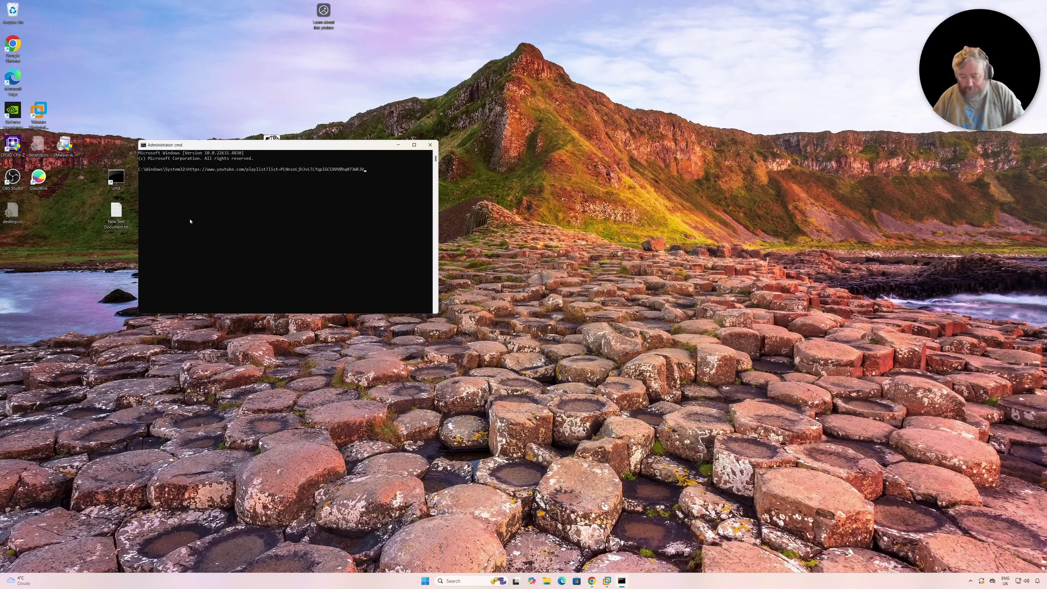
key(BackSpace)
key(BackSpace)
key(BackSpace)
key(BackSpace)
key(BackSpace)
key(BackSpace)
key(BackSpace)
key(BackSpace)
key(BackSpace)
key(BackSpace)
key(BackSpace)
key(BackSpace)
key(BackSpace)
key(BackSpace)
key(BackSpace)
key(BackSpace)
key(BackSpace)
key(BackSpace)
key(BackSpace)
key(BackSpace)
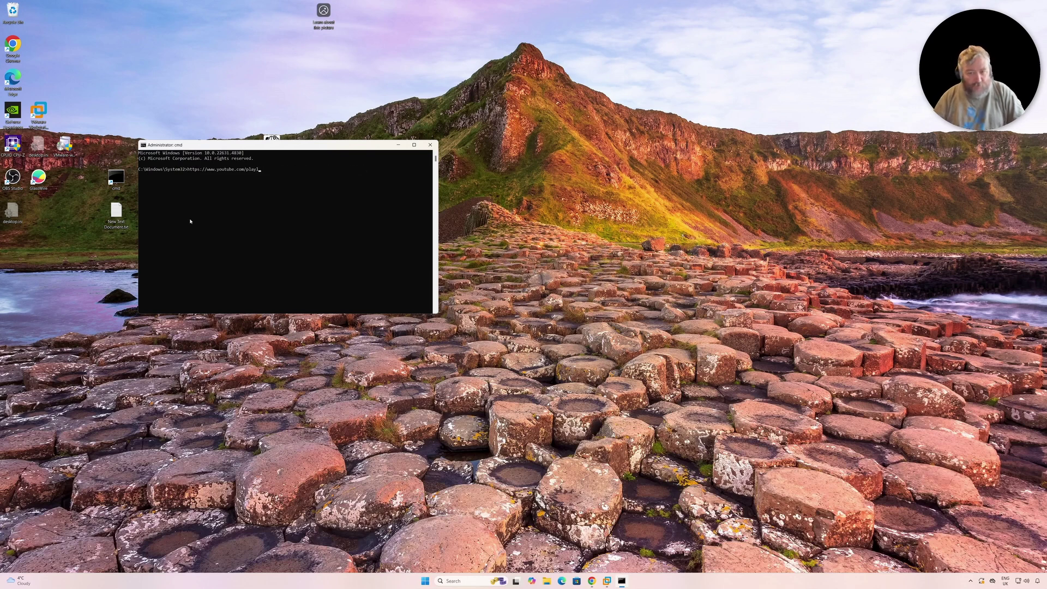
key(BackSpace)
key(BackSpace)
key(BackSpace)
key(BackSpace)
key(BackSpace)
key(BackSpace)
key(BackSpace)
key(BackSpace)
key(BackSpace)
key(BackSpace)
key(BackSpace)
key(BackSpace)
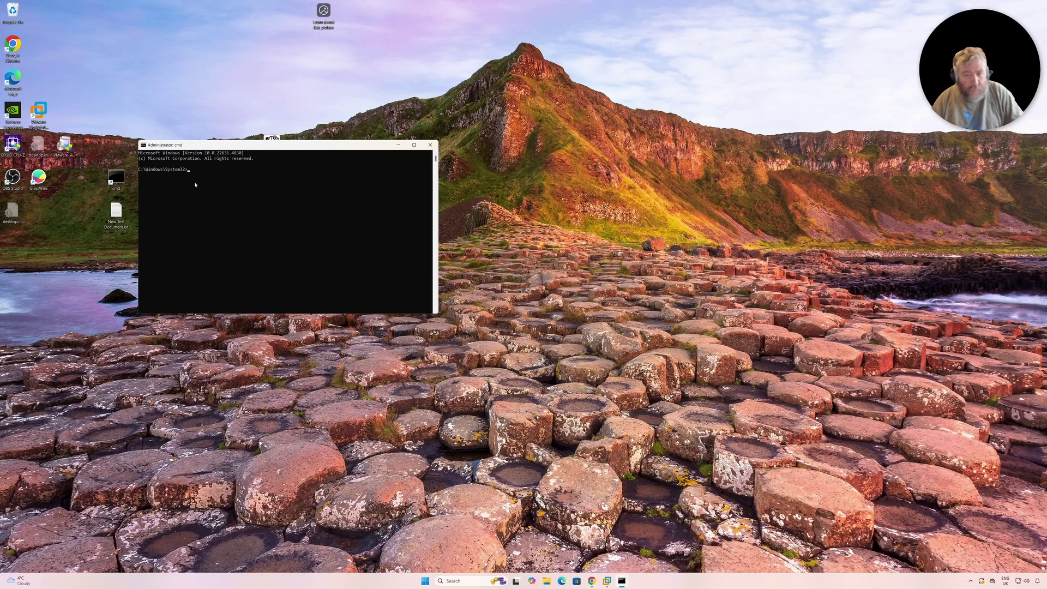
right_click(139, 209)
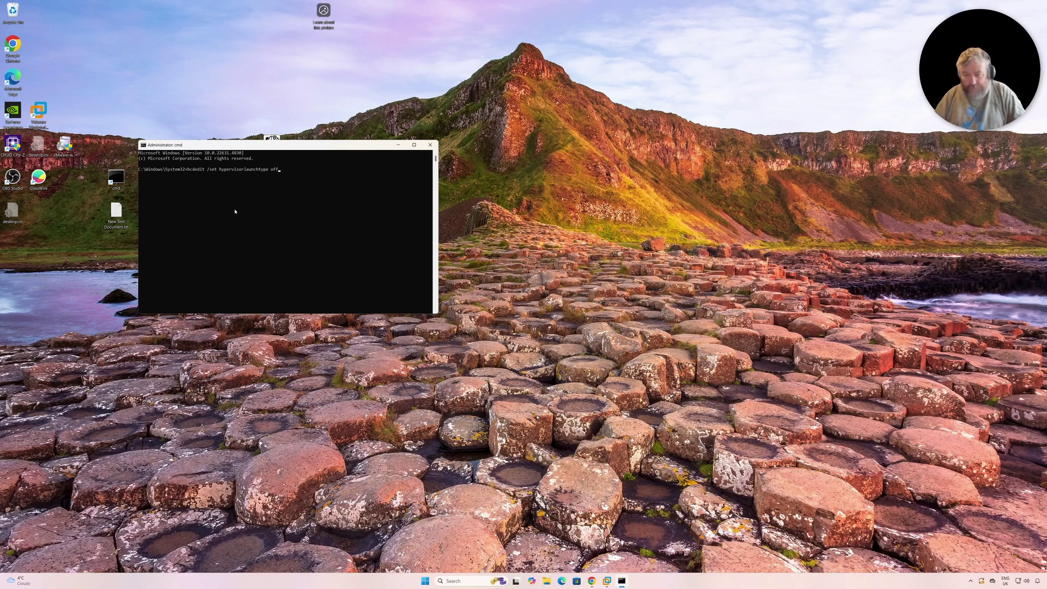
key(Return)
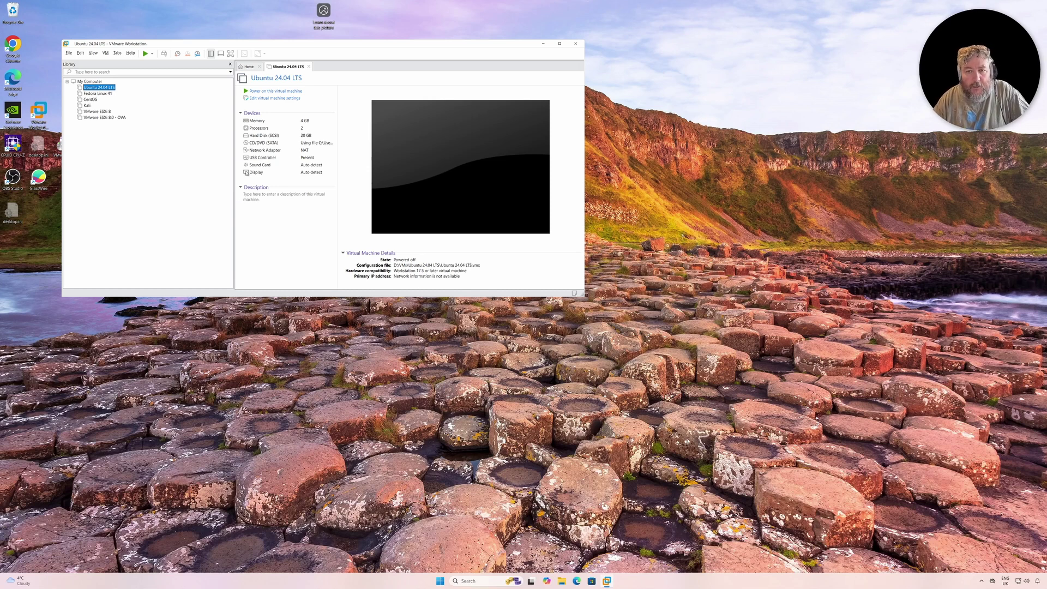
Set the Ubuntu VM's processors to 1 processor with 4 cores
click(261, 98)
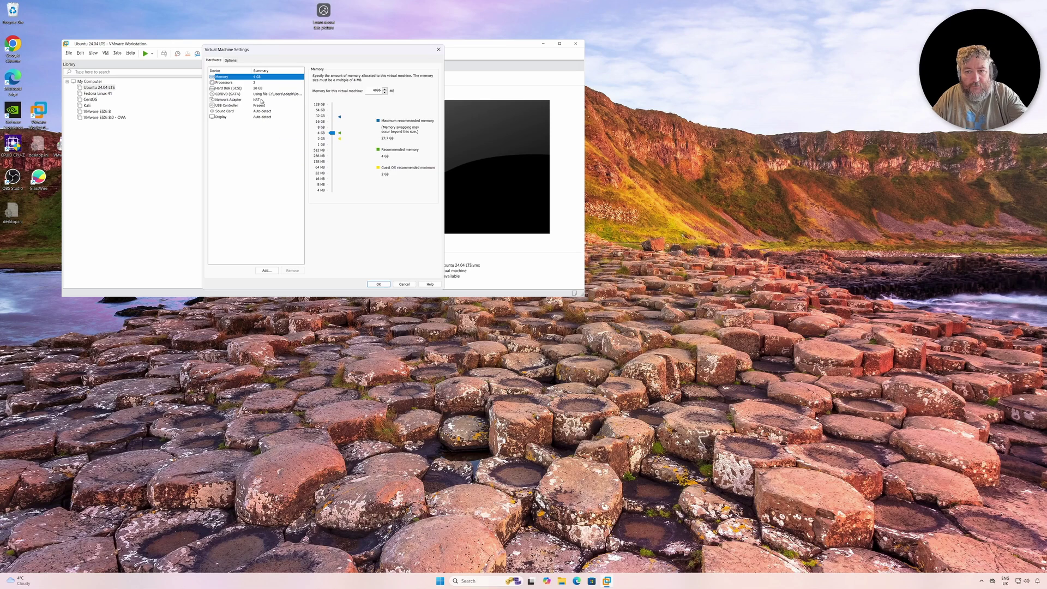
click(231, 82)
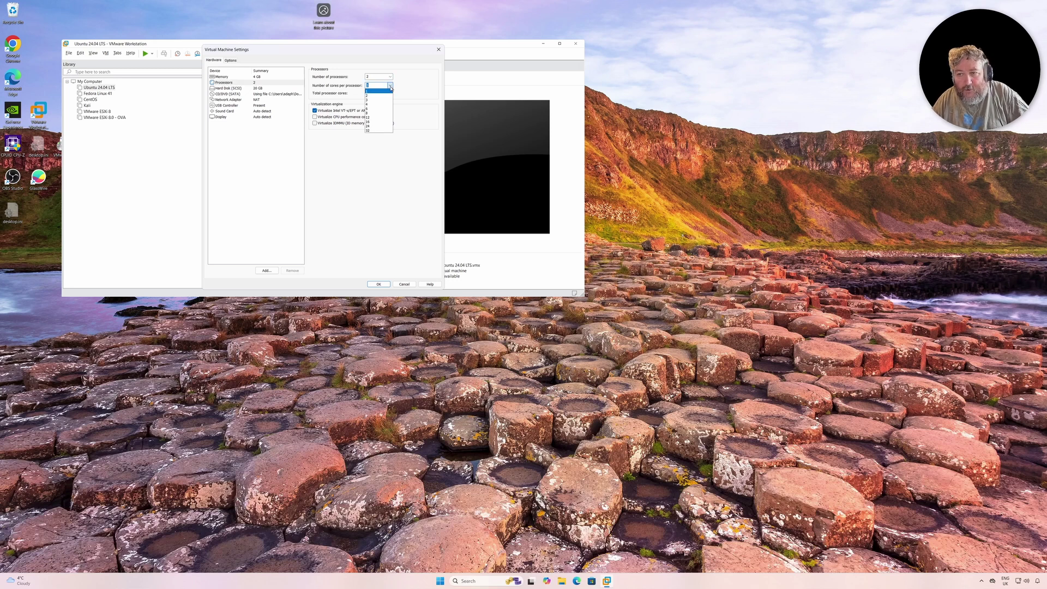
click(381, 104)
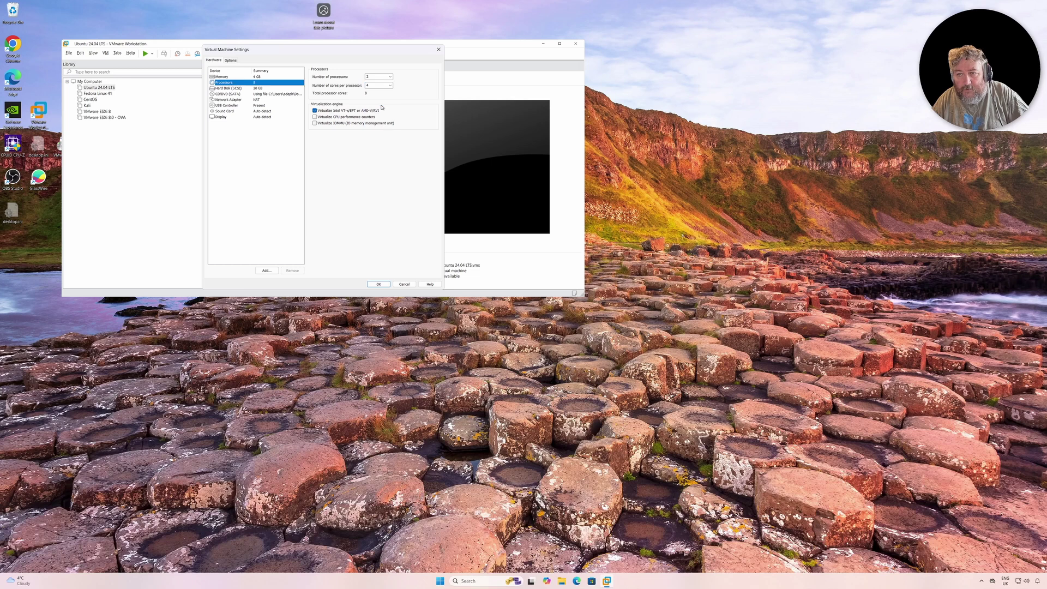
click(391, 77)
click(385, 83)
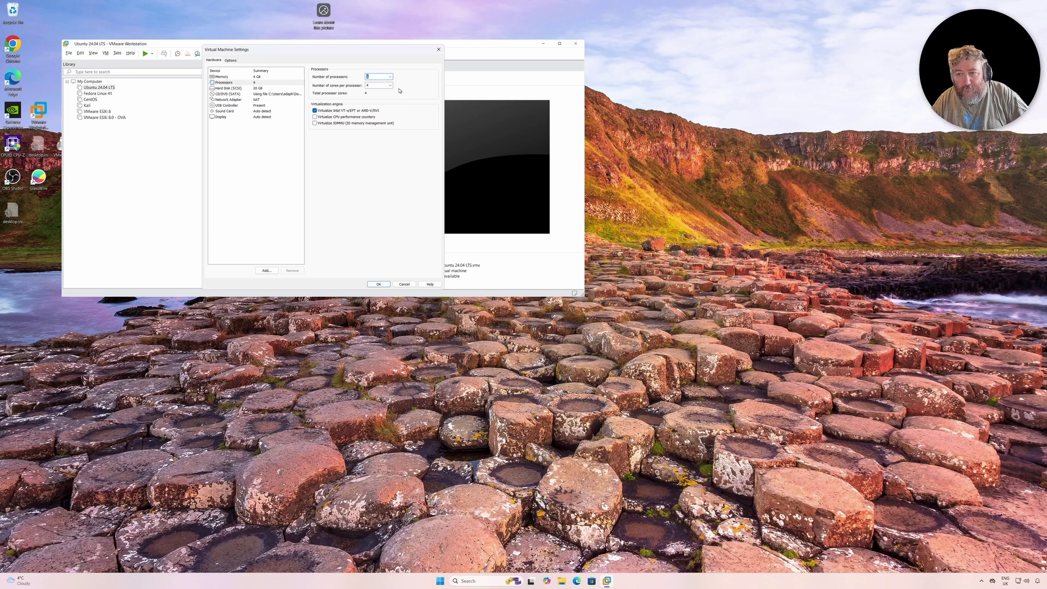
Raise memory to 16384 MB and review processor, hard disk, CD/DVD and network settings
click(231, 78)
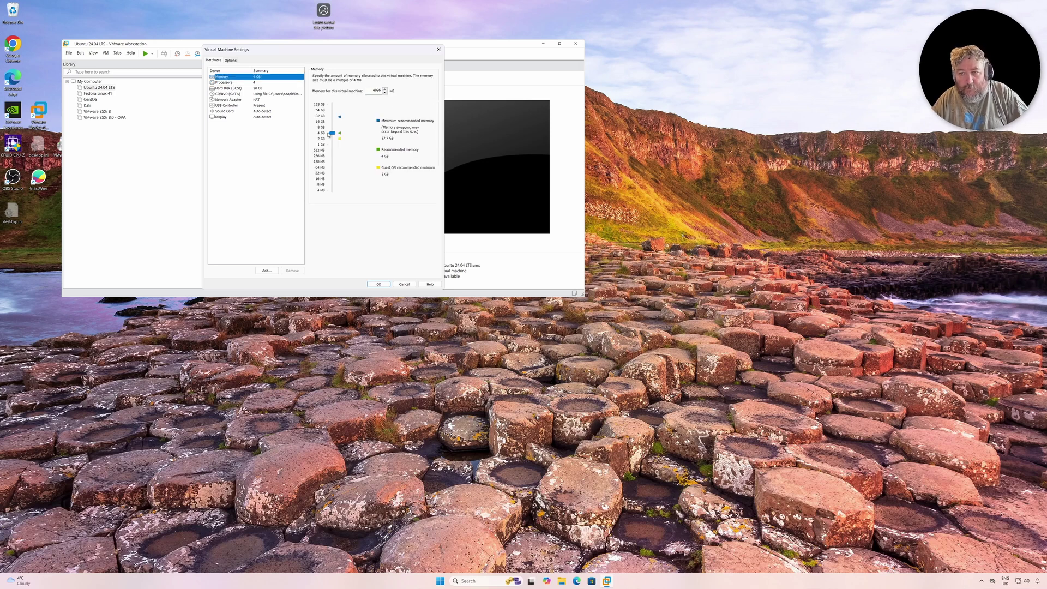
drag(331, 134, 331, 122)
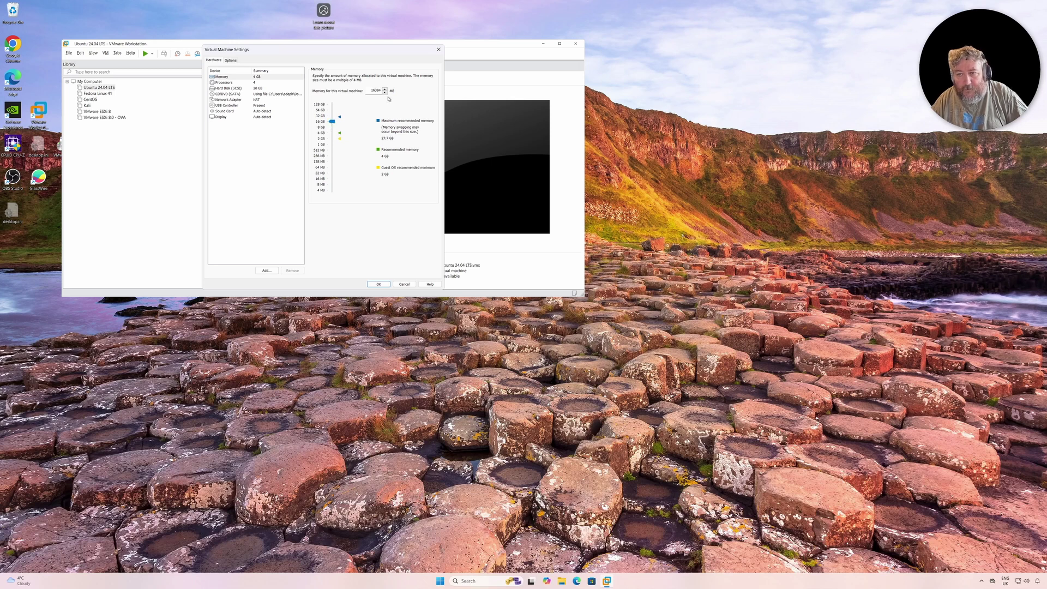
click(239, 83)
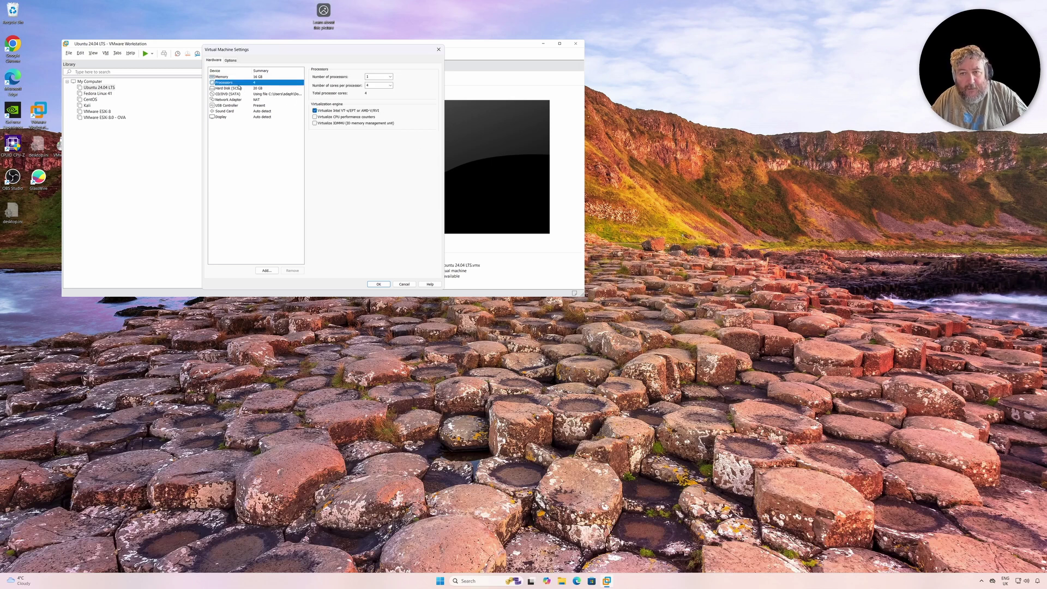
click(240, 89)
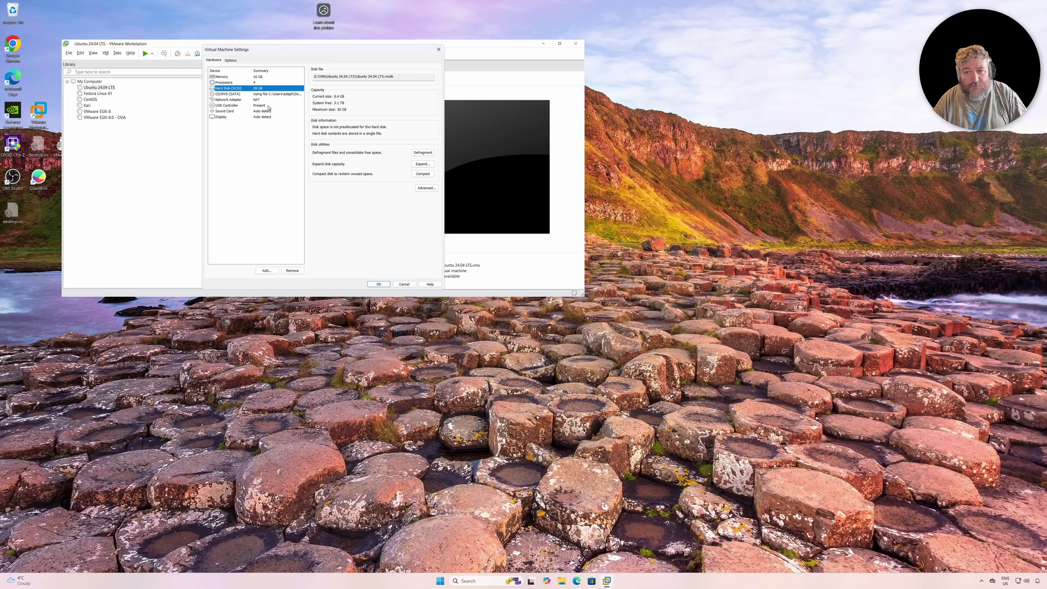
click(235, 94)
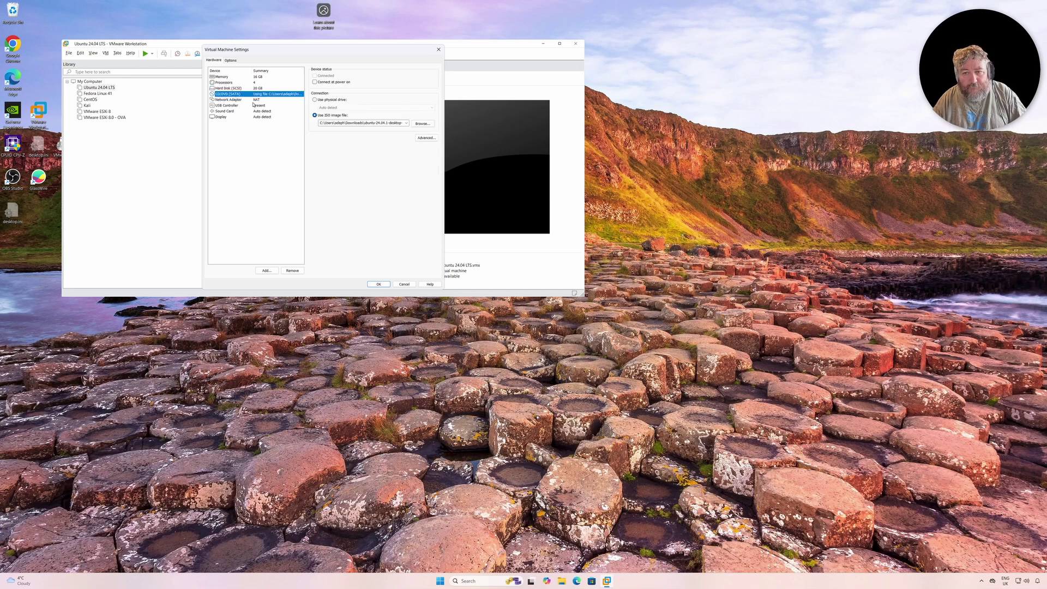
click(231, 100)
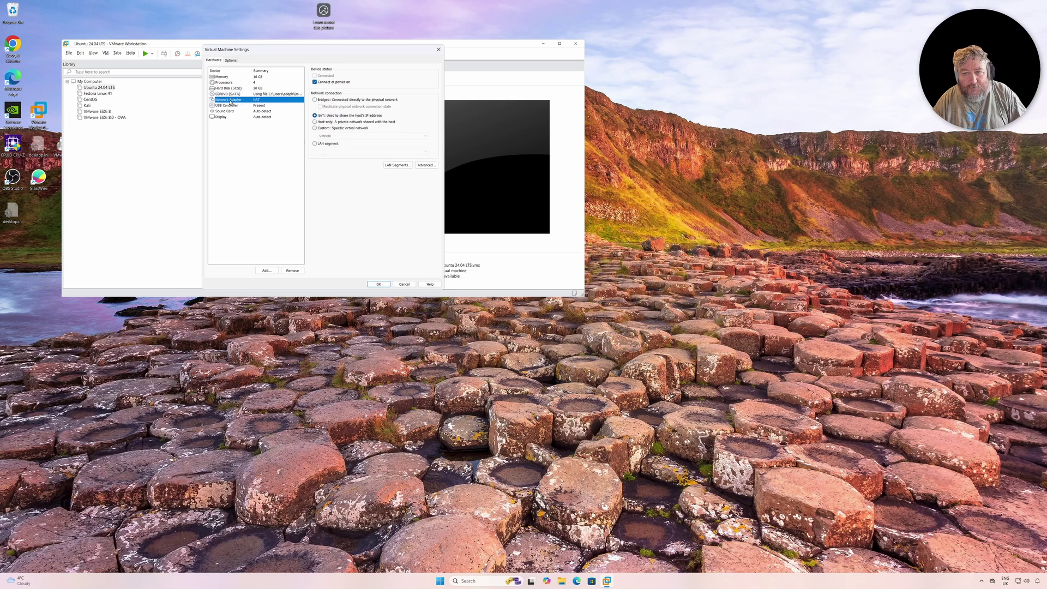
Save the settings, power on the Ubuntu VM and sign in with the user's password
click(380, 284)
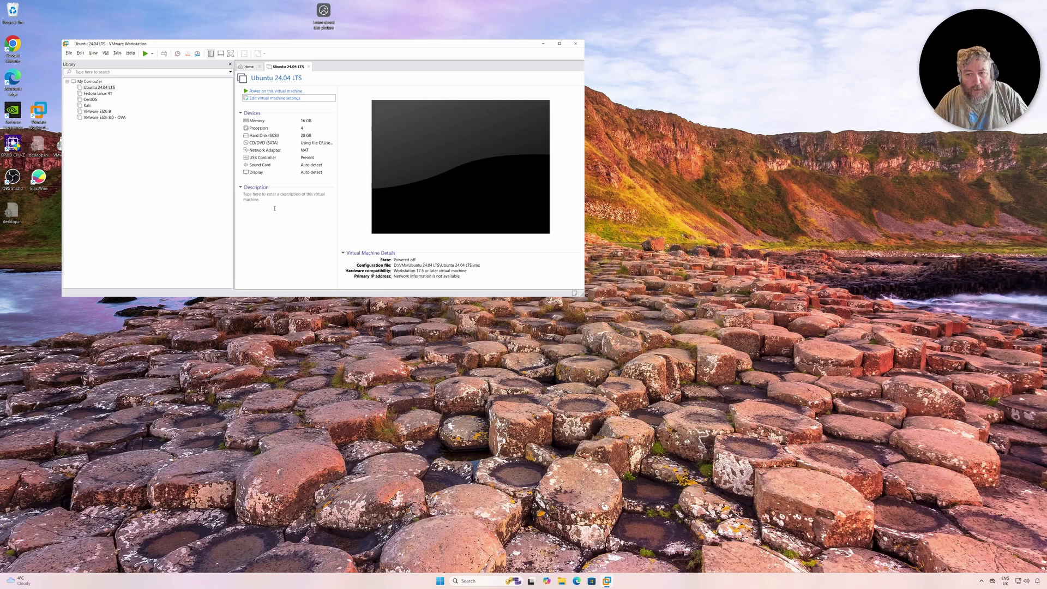
click(274, 93)
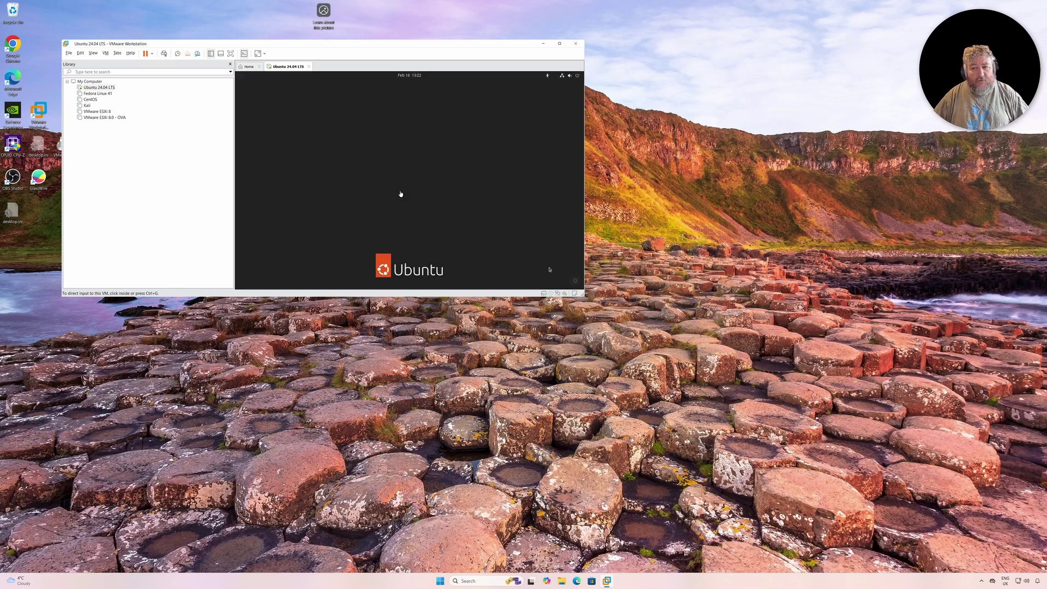
click(410, 173)
text(aaaaaaaaaaaaa)
key(Return)
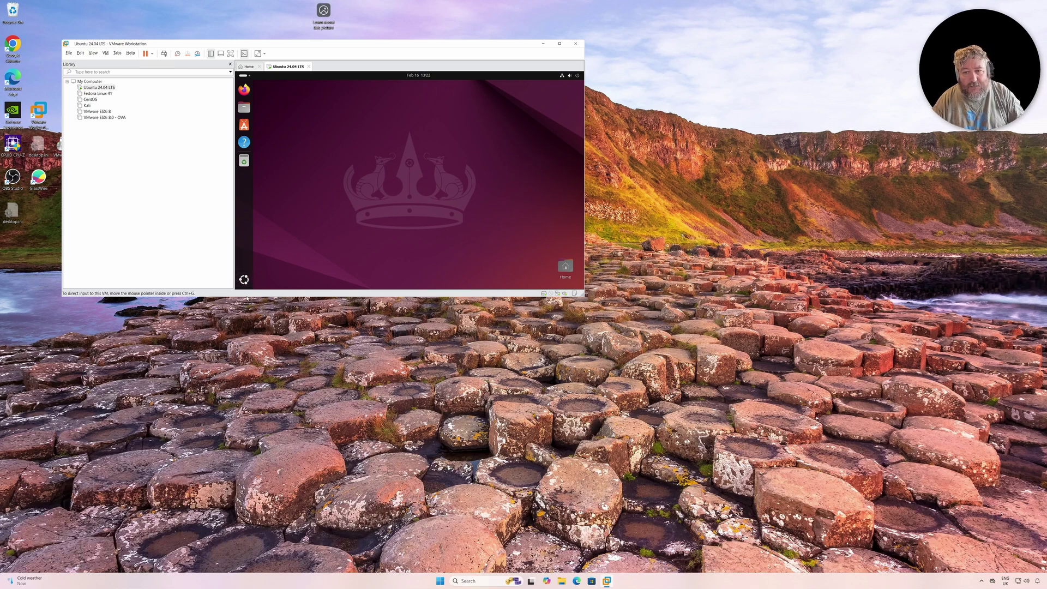
Launch Terminal from Show Apps and run 'sudo apt-get update', entering the sudo password
click(244, 280)
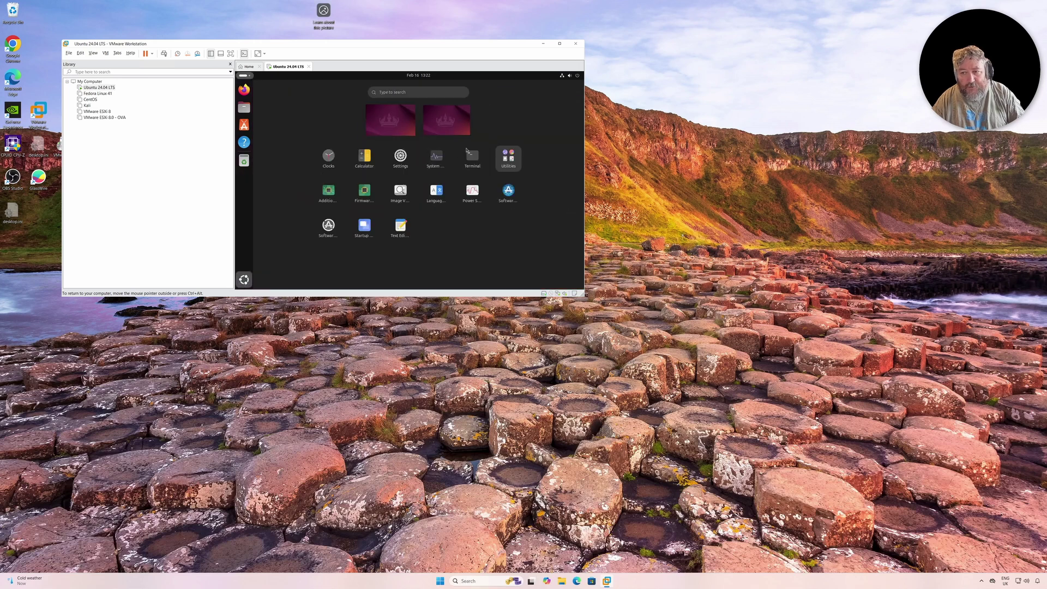
click(473, 159)
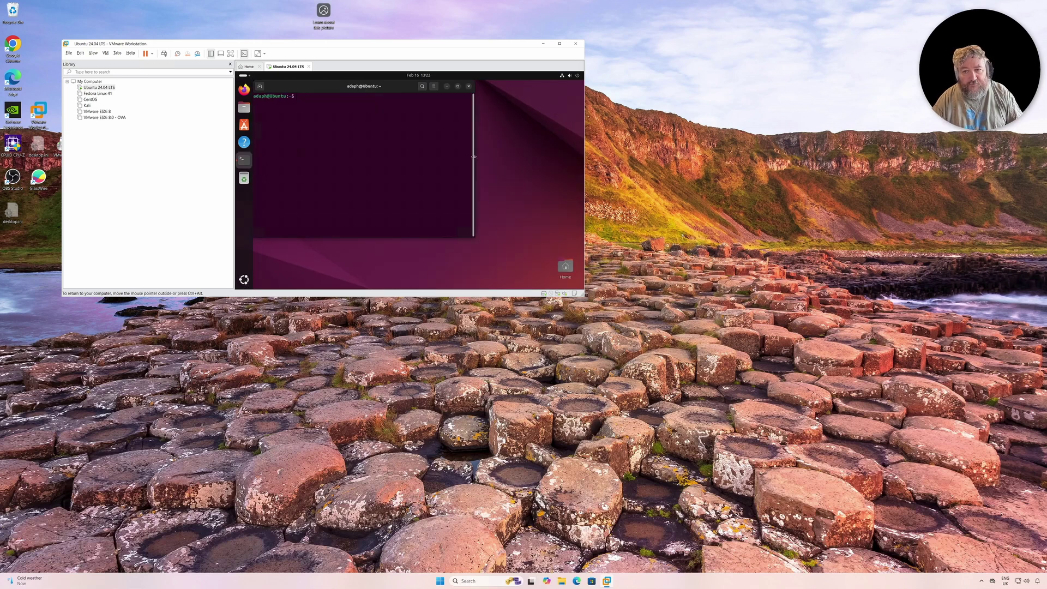
text(sudo)
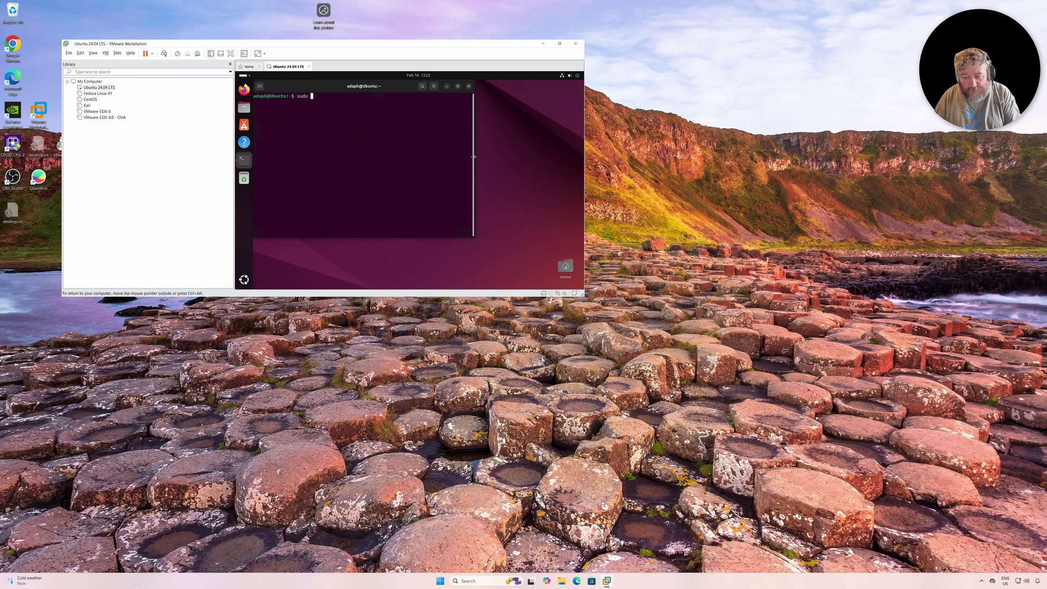
text( apt-get update)
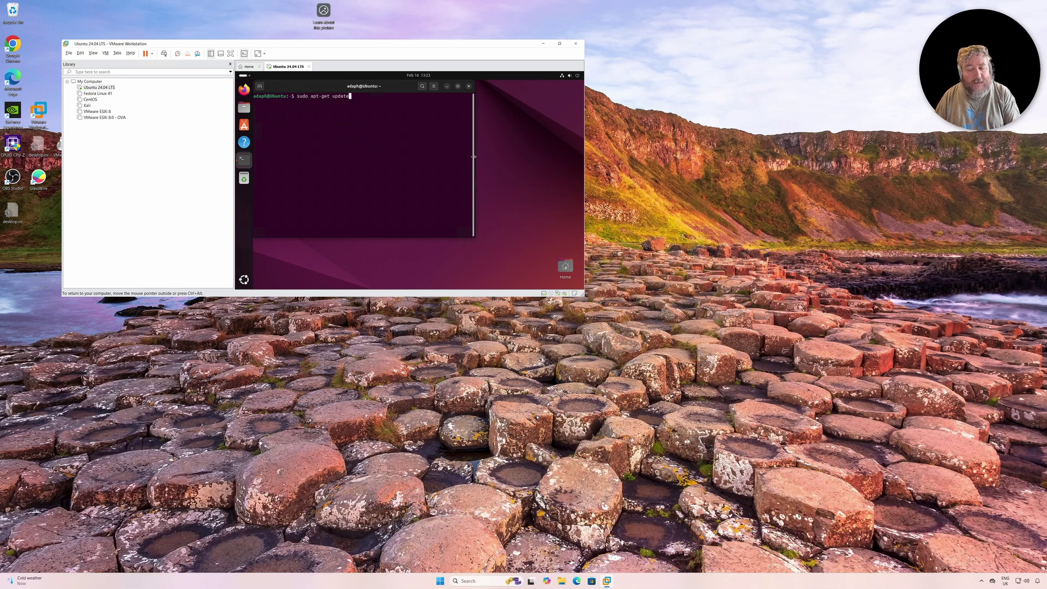
key(Return)
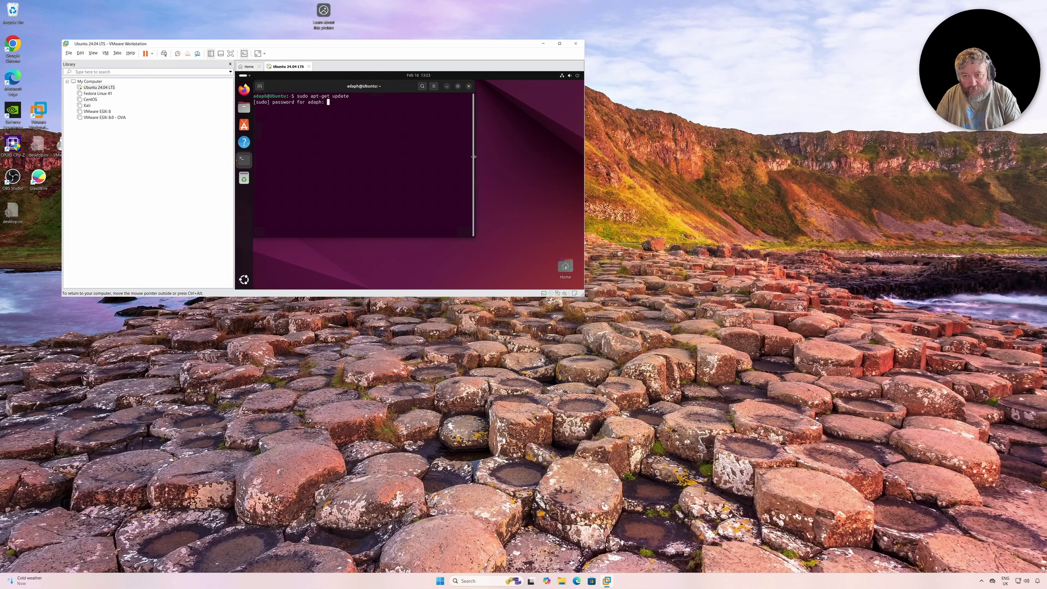
key(Return)
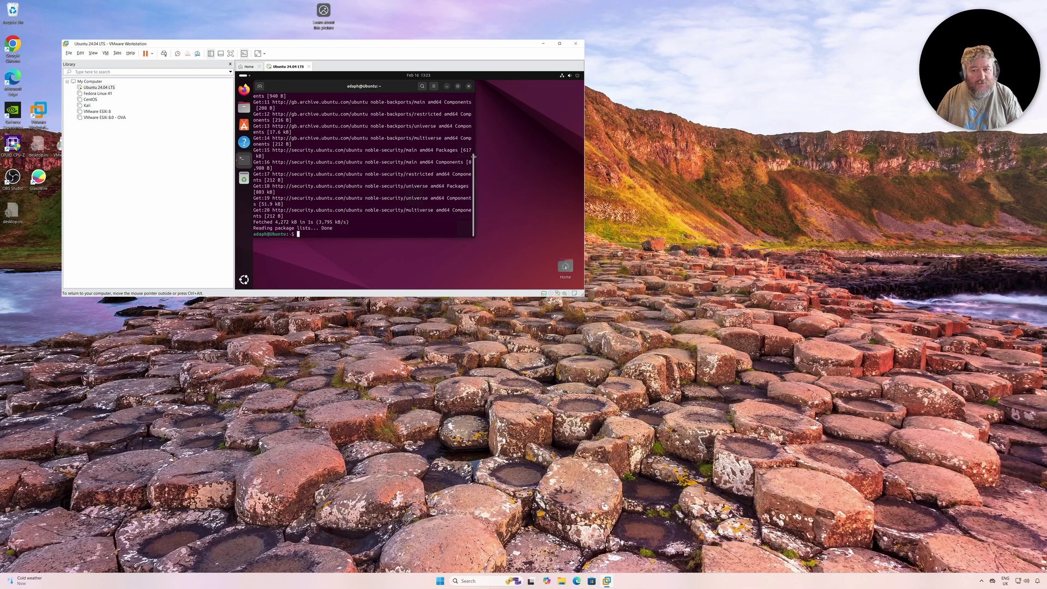
Run 'sudo apt-get upgrade', fixing a misspelling, and confirm with Y
key(Up)
key(BackSpace)
key(BackSpace)
key(BackSpace)
key(BackSpace)
key(BackSpace)
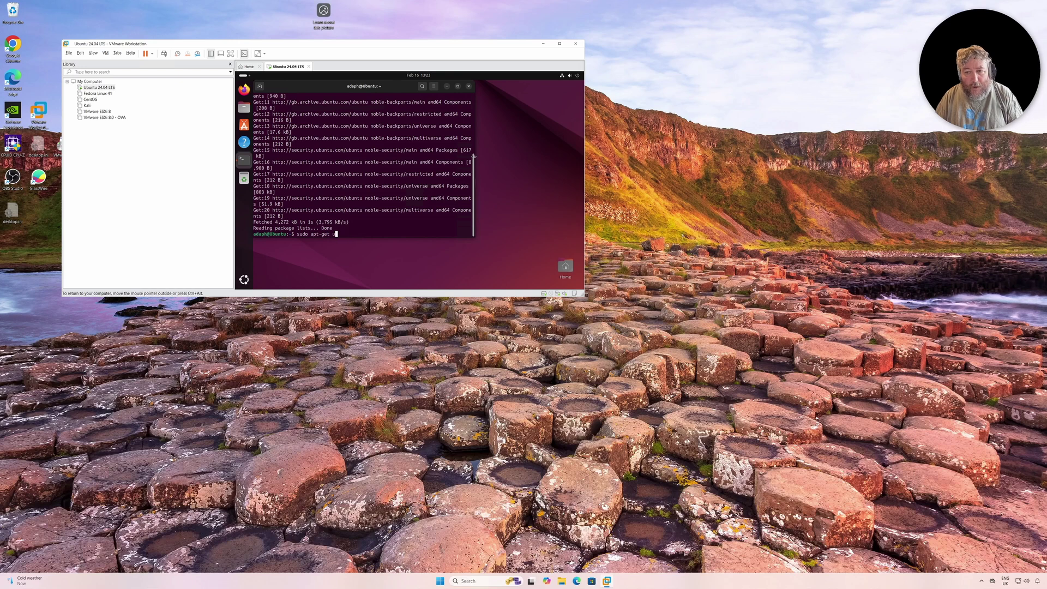
text(grade)
key(Return)
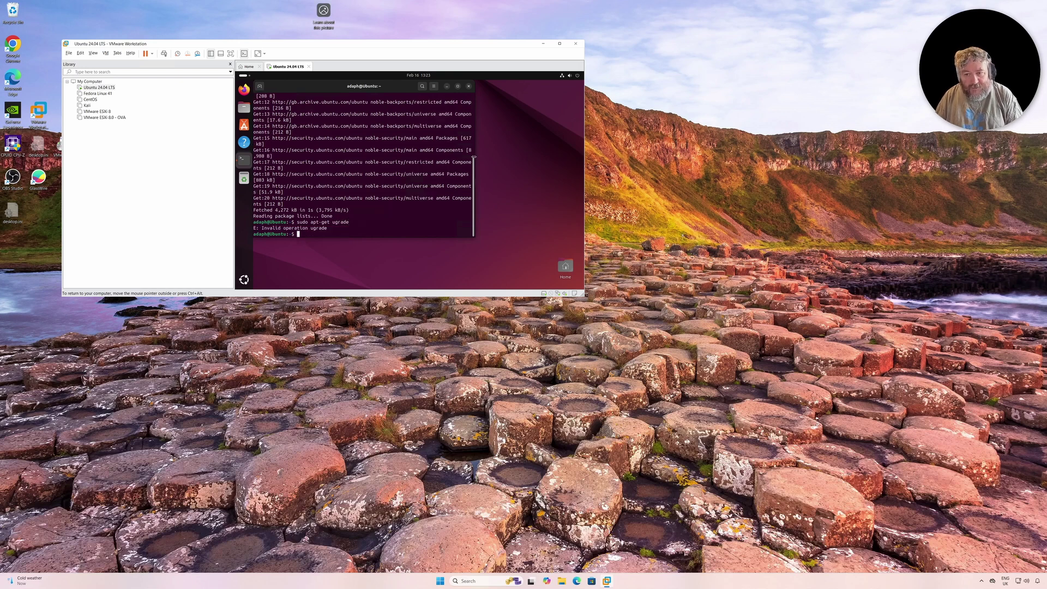
key(Up)
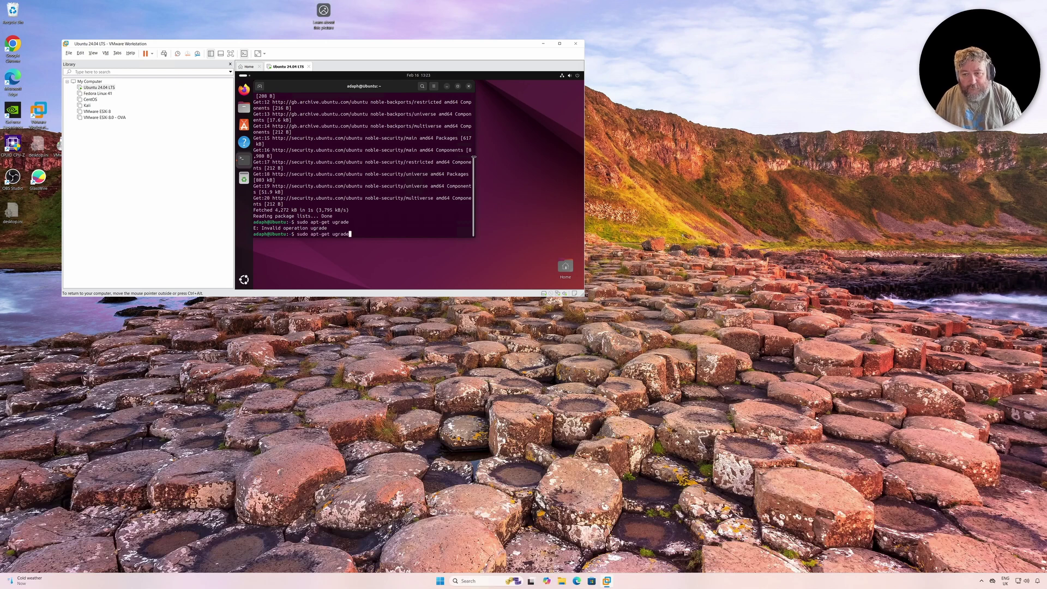
key(BackSpace)
key(BackSpace)
key(BackSpace)
key(BackSpace)
key(BackSpace)
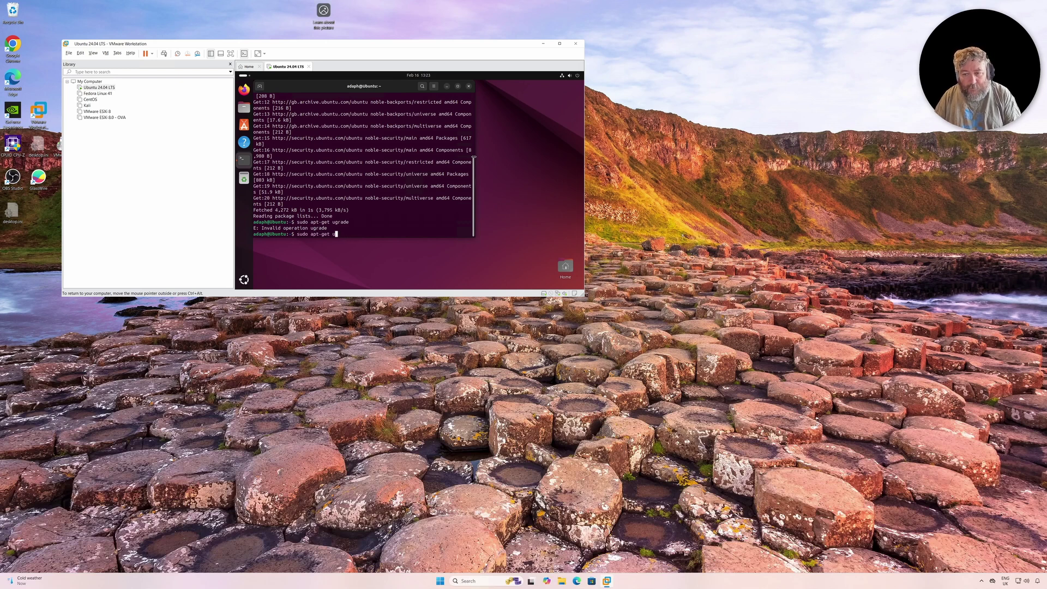
text(pgrade)
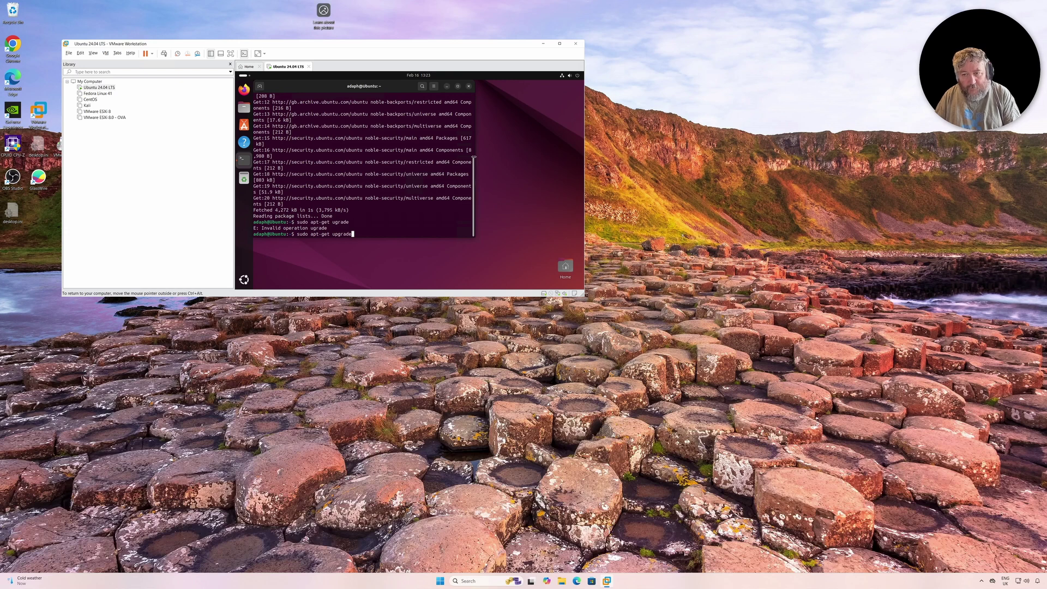
key(Return)
text(Y)
key(Return)
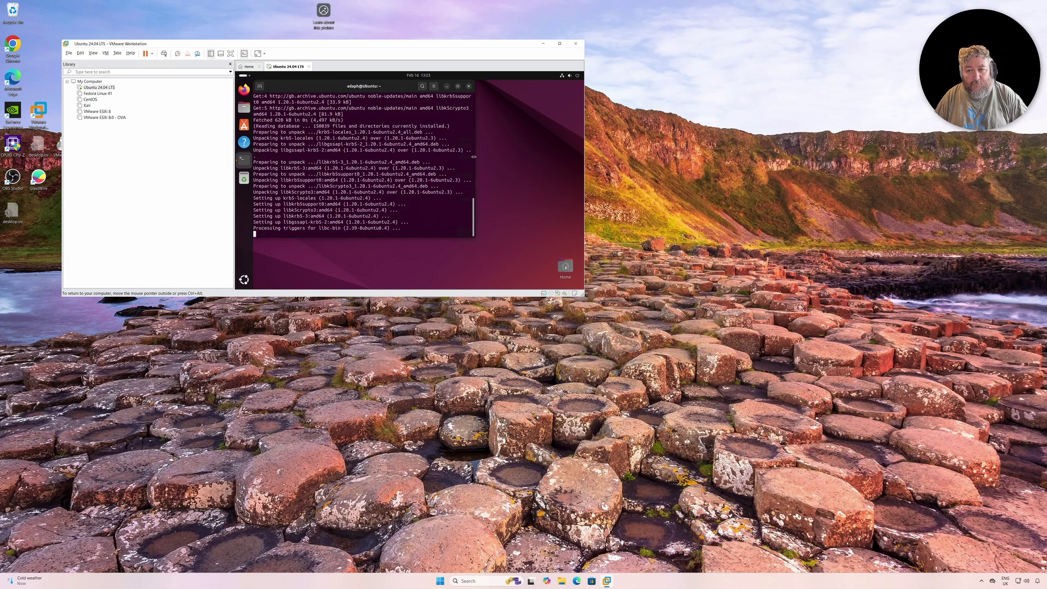
Run 'sudo apt-get dist-upgrade'
key(Up)
key(Left)
key(Left)
key(Left)
key(Left)
key(Left)
key(Left)
key(Left)
text(dist-)
key(Return)
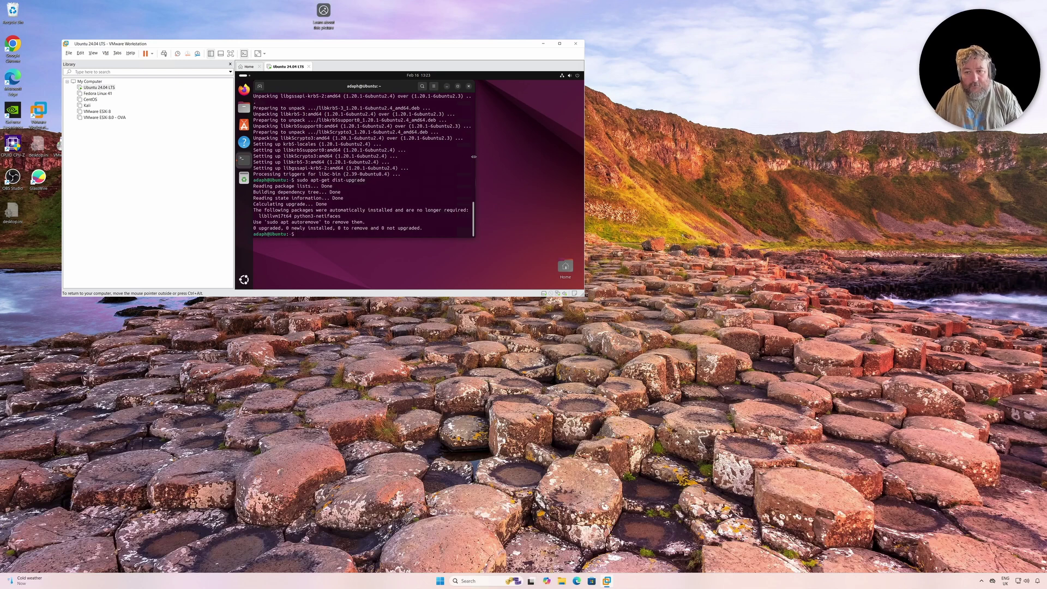
Run 'sudo apt-get autoremove' and confirm with Y to remove the unused packages
key(Up)
key(BackSpace)
key(BackSpace)
key(BackSpace)
key(BackSpace)
key(BackSpace)
key(BackSpace)
key(BackSpace)
key(BackSpace)
key(BackSpace)
key(BackSpace)
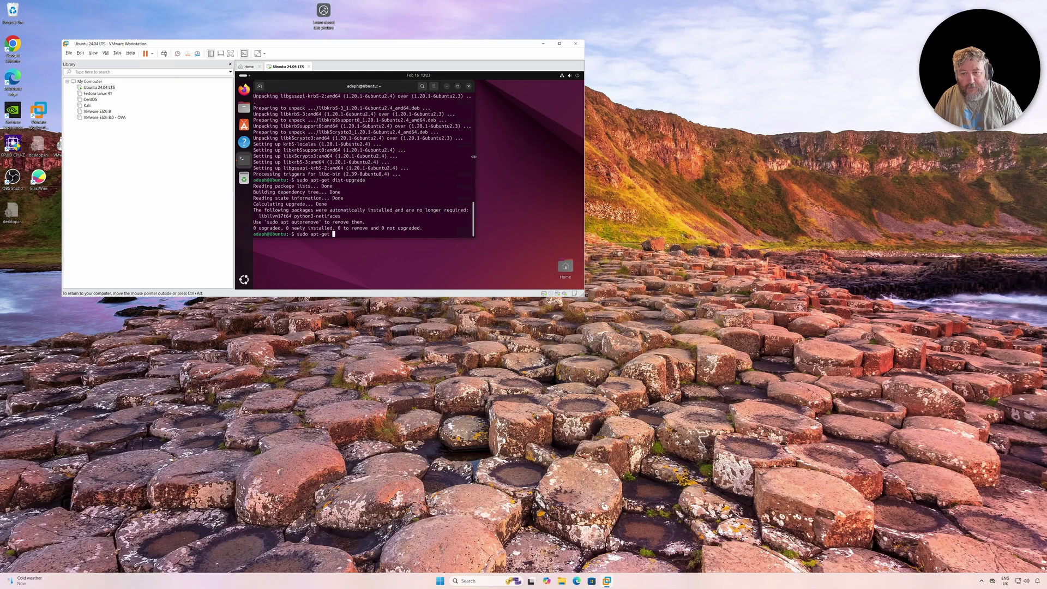
text(autoremove)
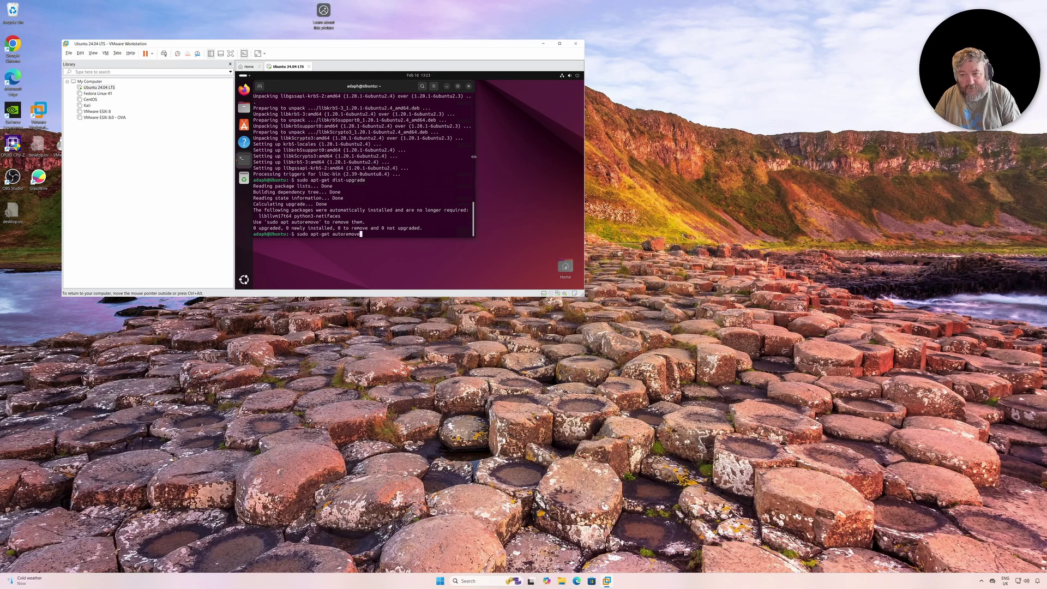
key(Return)
text(Y)
key(Return)
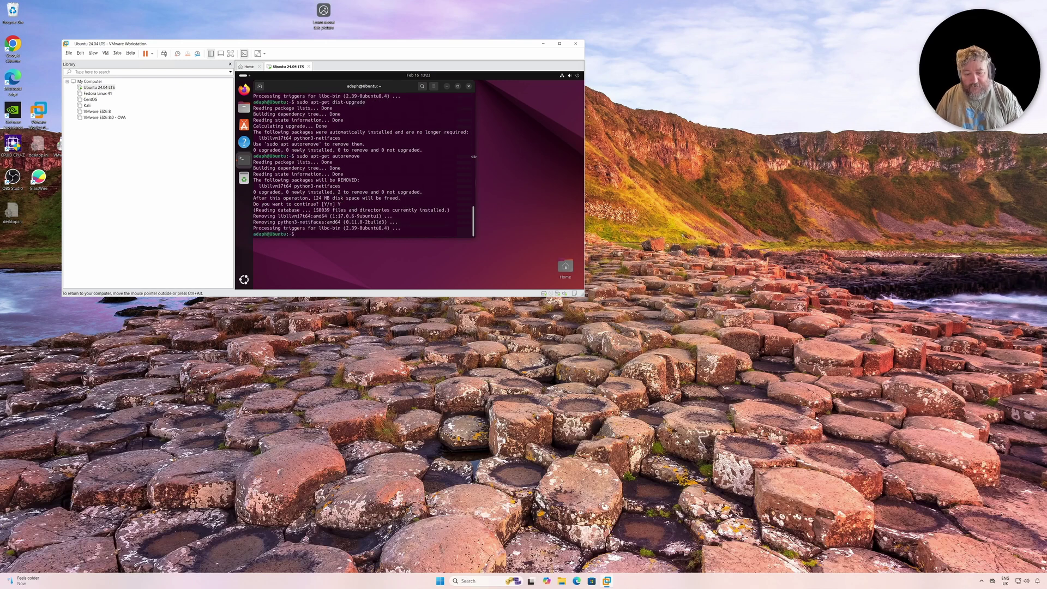
Enter 'sudo reboot' at the prompt after a mistyped 'sudop' attempt
text(sudop)
key(Return)
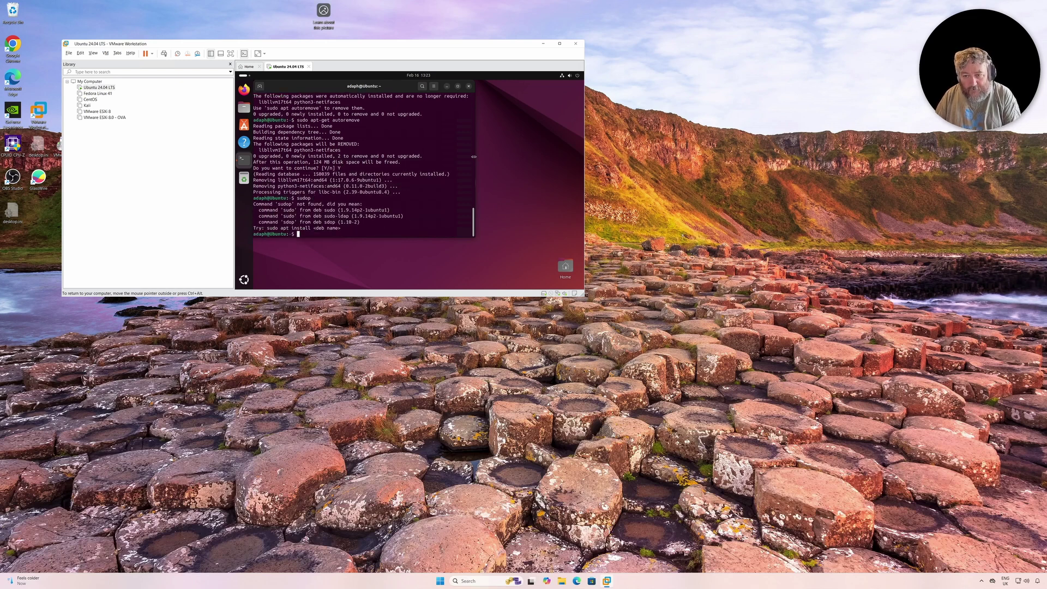
text(sudo )
text(reboot)
Execute 'sudo reboot' so the Ubuntu VM restarts to its login screen
key(Return)
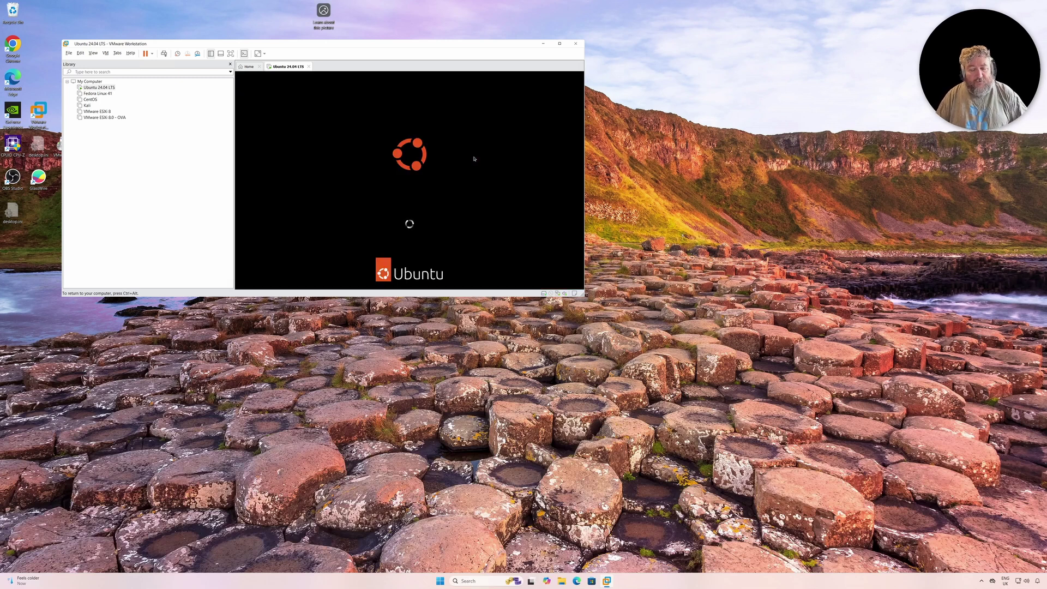